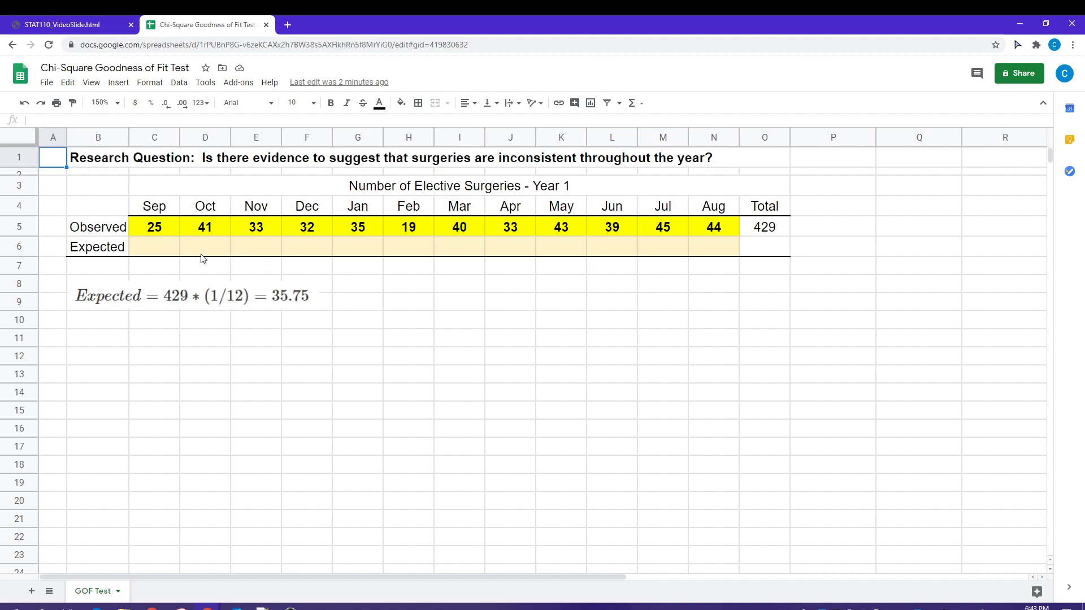
# Step: Try filling the Expected row from September through August with the constant 35.75
pyautogui.click(157, 252)
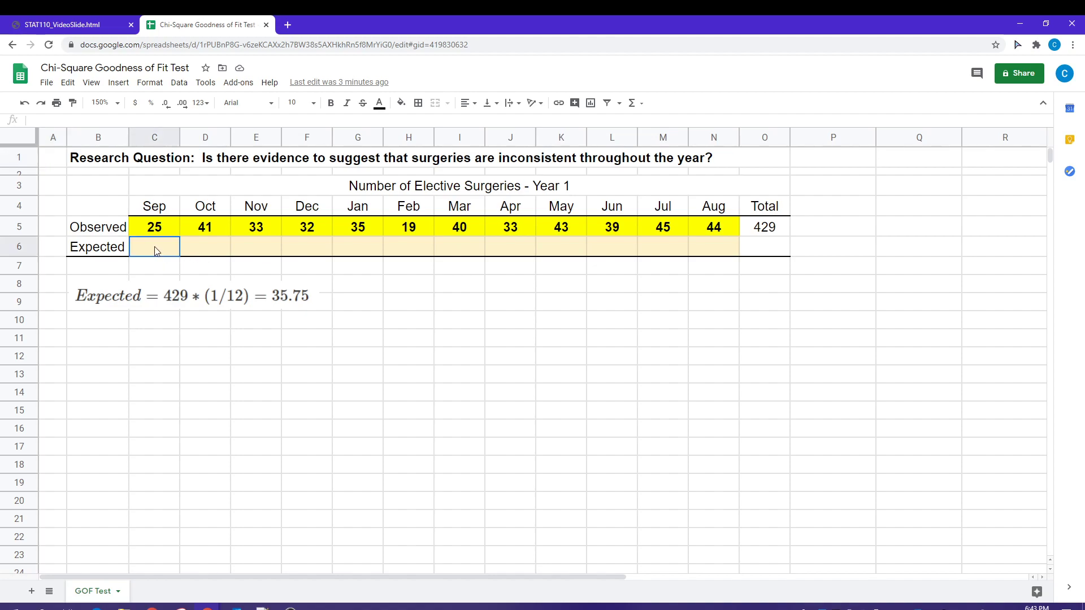
pyautogui.write('35.75')
pyautogui.press('Return')
pyautogui.click(155, 247)
pyautogui.moveTo(179, 256); pyautogui.dragTo(717, 256)
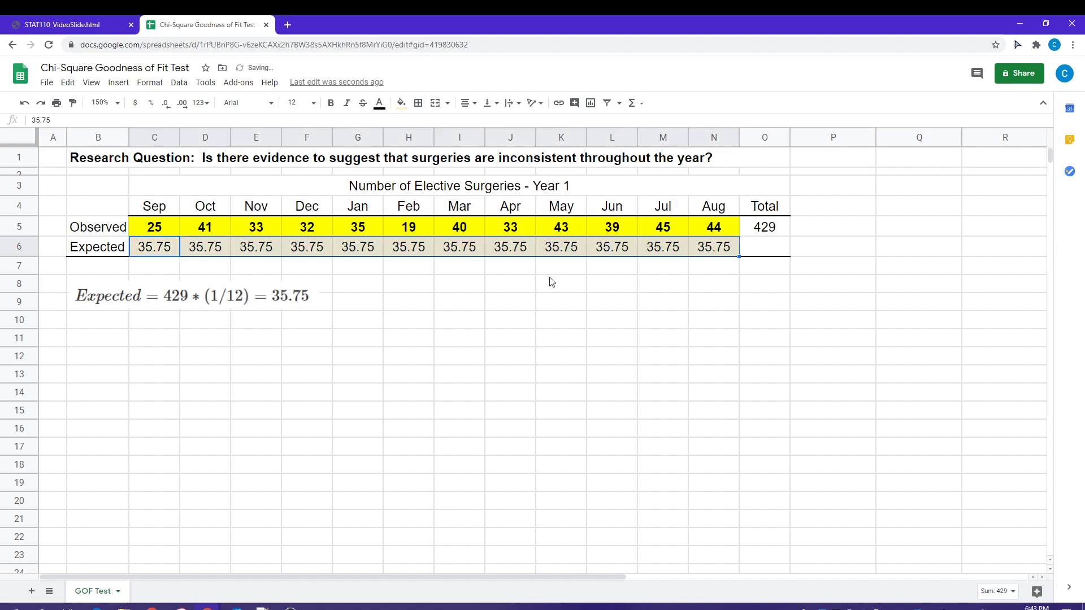
pyautogui.click(415, 304)
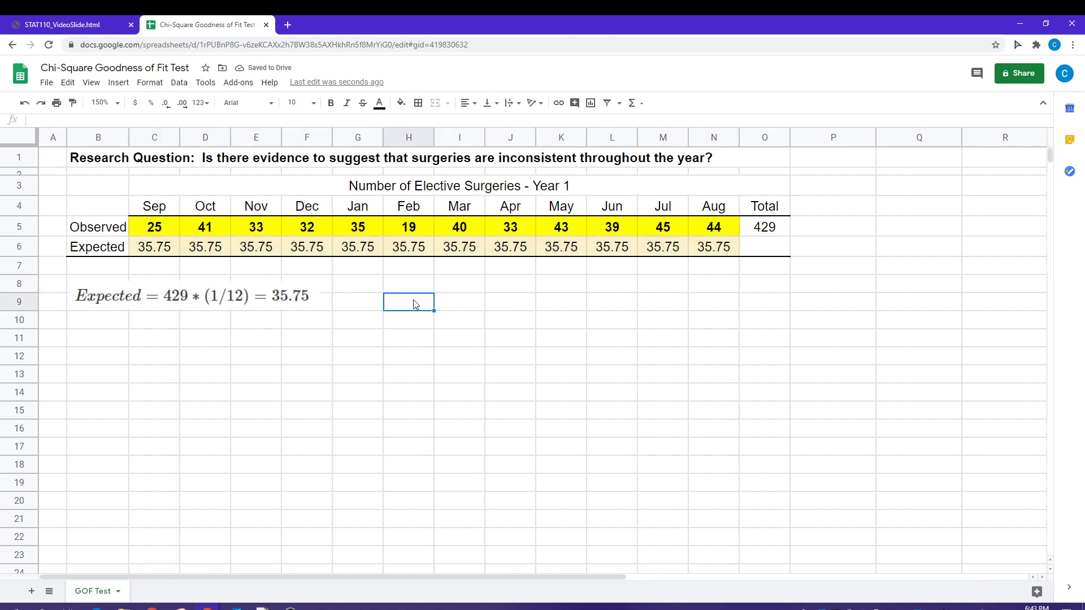
pyautogui.hotkey('ctrl', 'z')
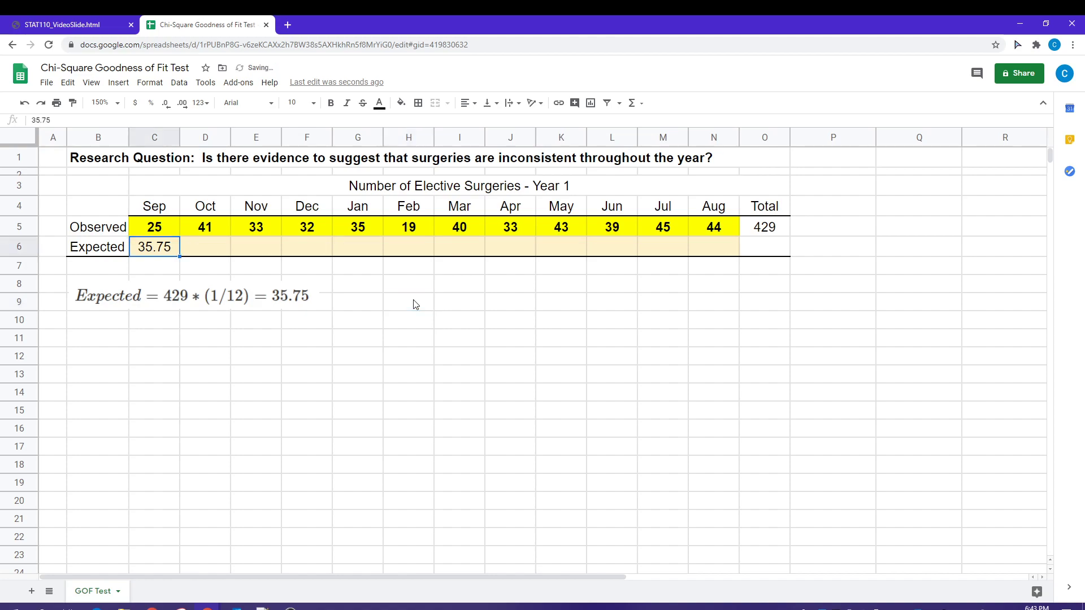
# Step: Calculate the September expected count with =429*(1/12) and fill the formula across through August
pyautogui.write('=')
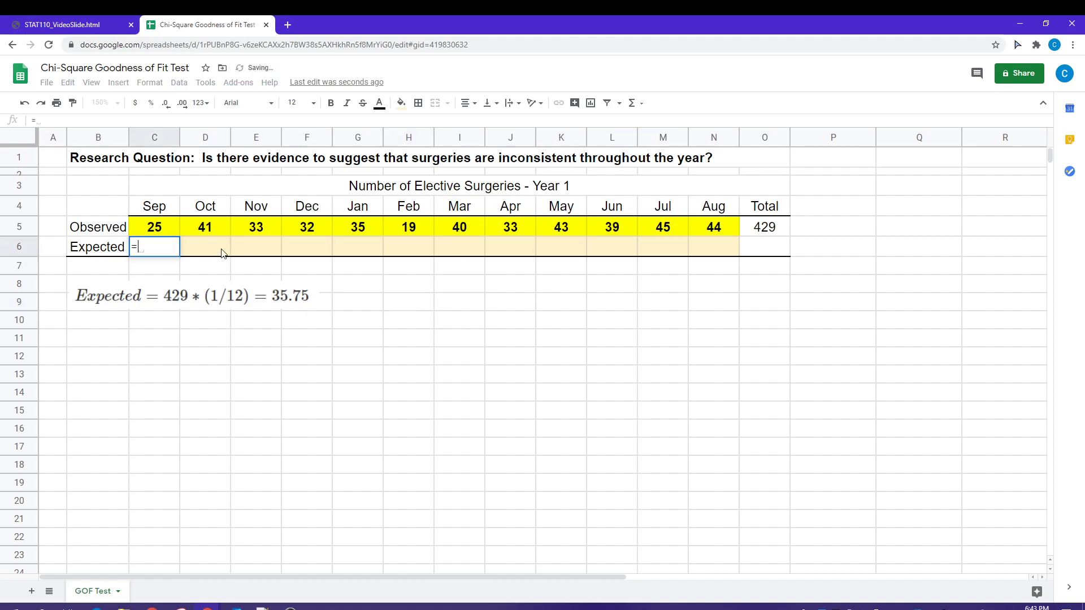
pyautogui.write('42')
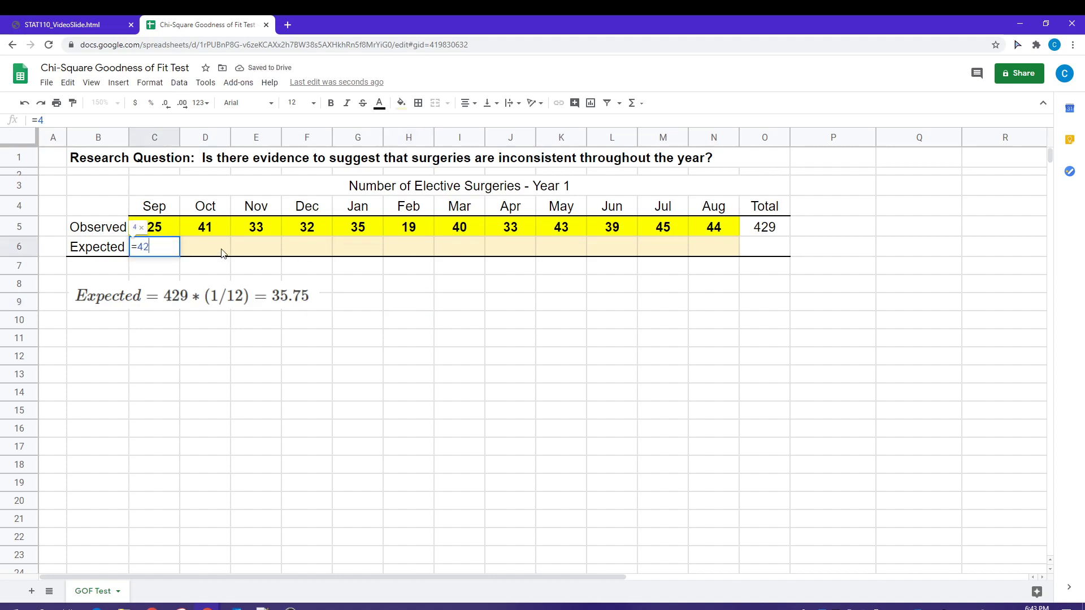
pyautogui.write('9*')
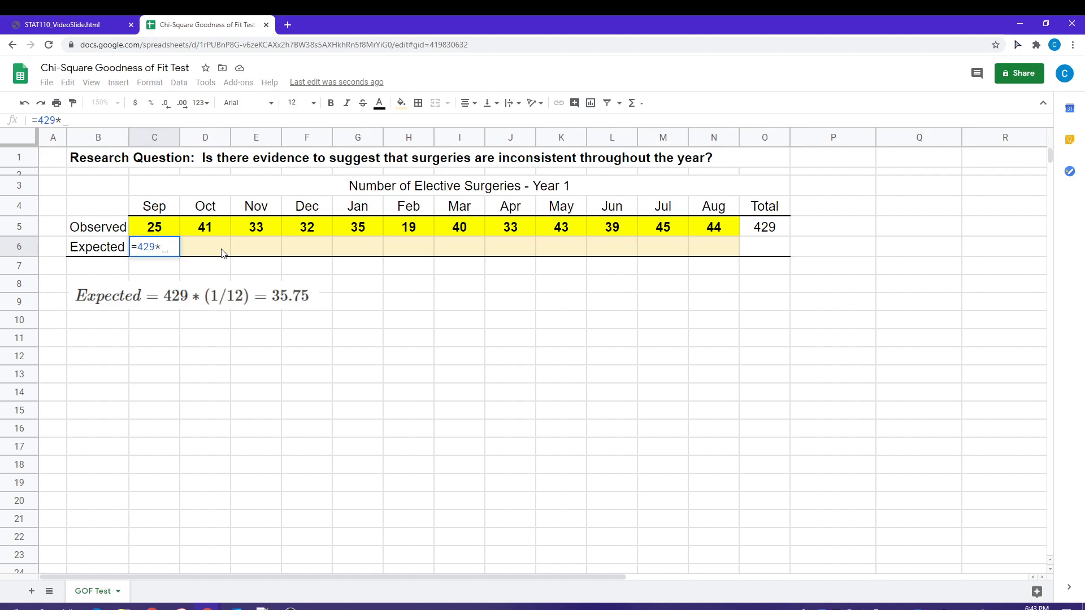
pyautogui.write('(1/12)')
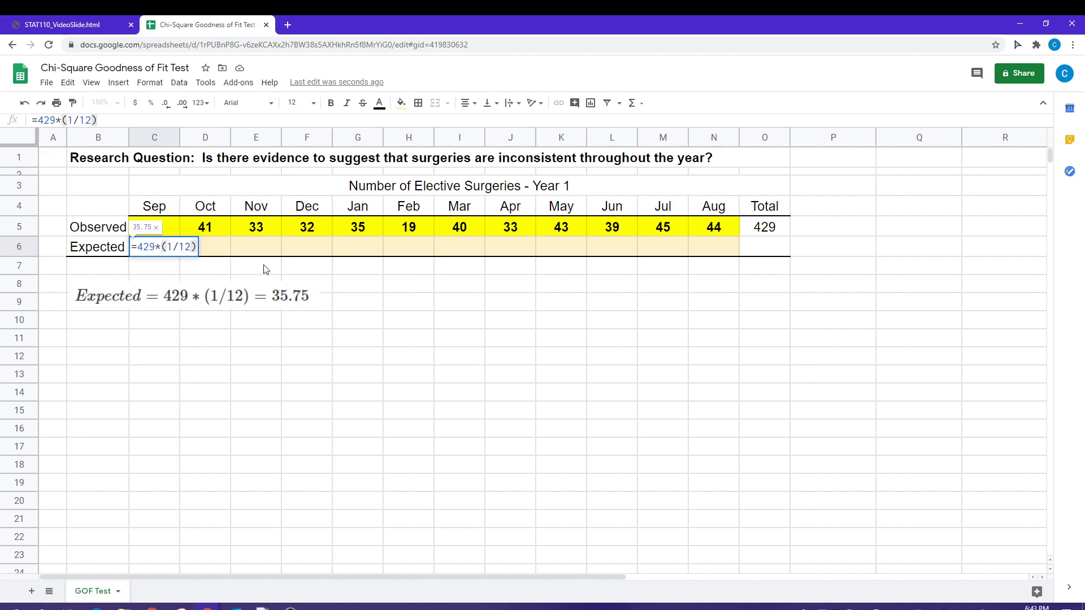
pyautogui.press('Return')
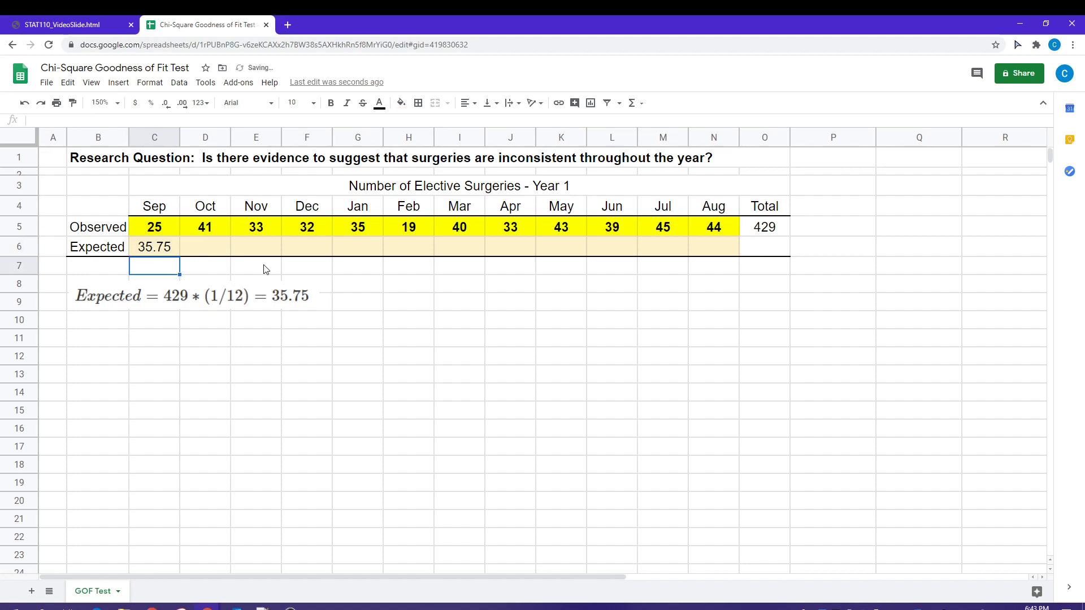
pyautogui.click(167, 251)
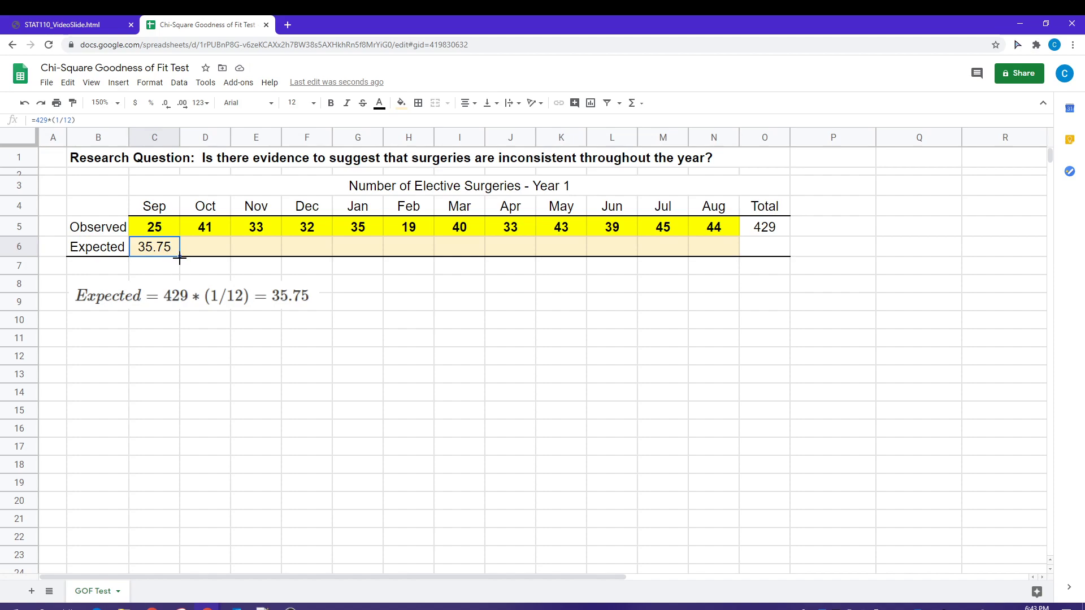
pyautogui.moveTo(179, 258); pyautogui.dragTo(716, 258)
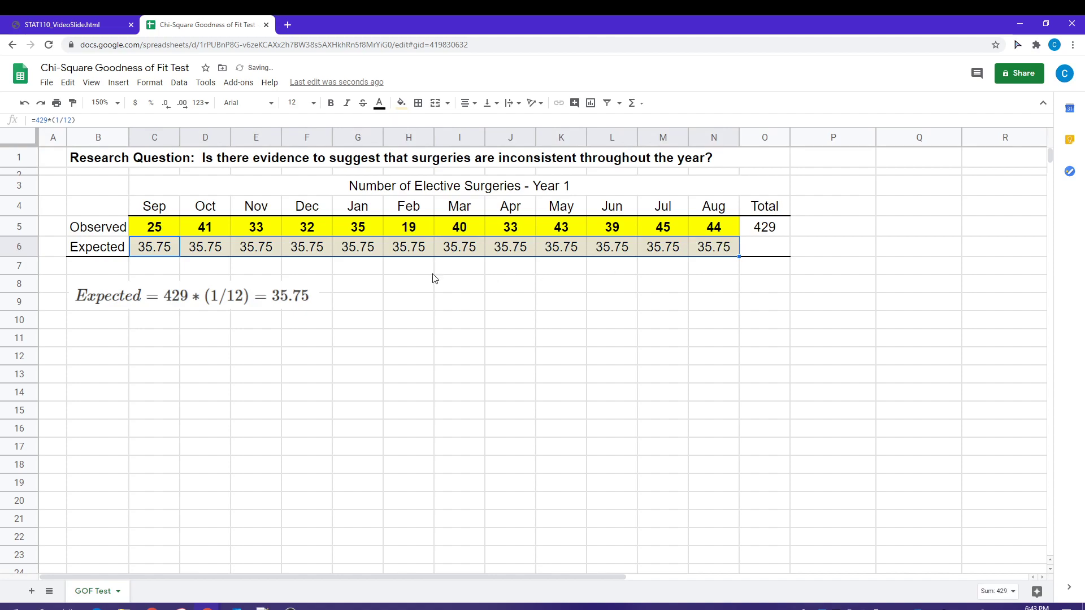
# Step: Delete the expected-value equation image beneath the surgeries table
pyautogui.click(217, 296)
pyautogui.press('Delete')
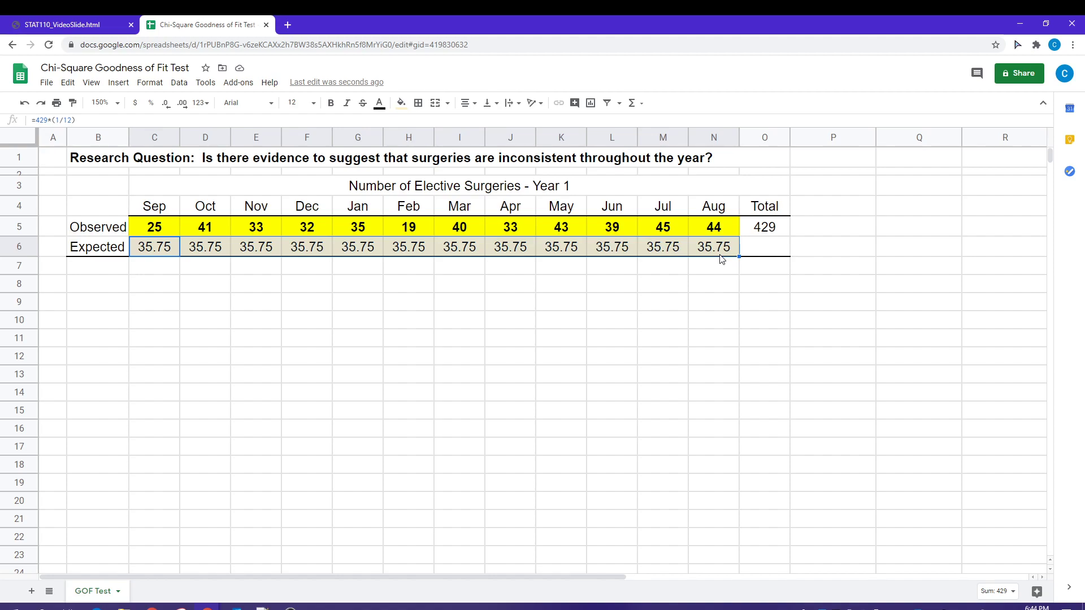
pyautogui.click(113, 307)
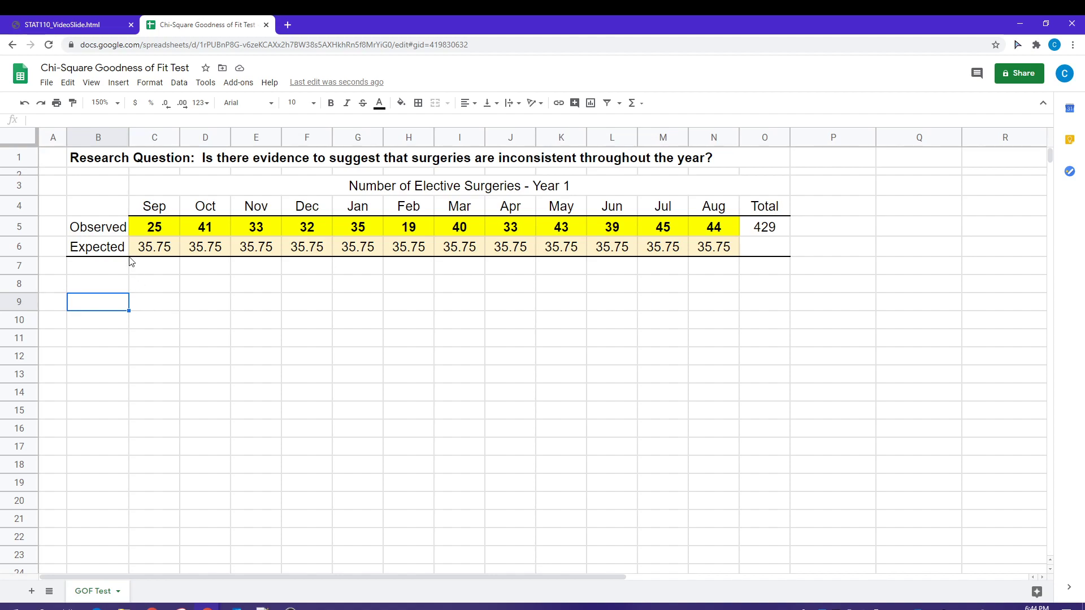
# Step: Insert a chart from the month, Observed and Expected data in B4:N6 and move it up and left over the table
pyautogui.moveTo(109, 209); pyautogui.dragTo(714, 249)
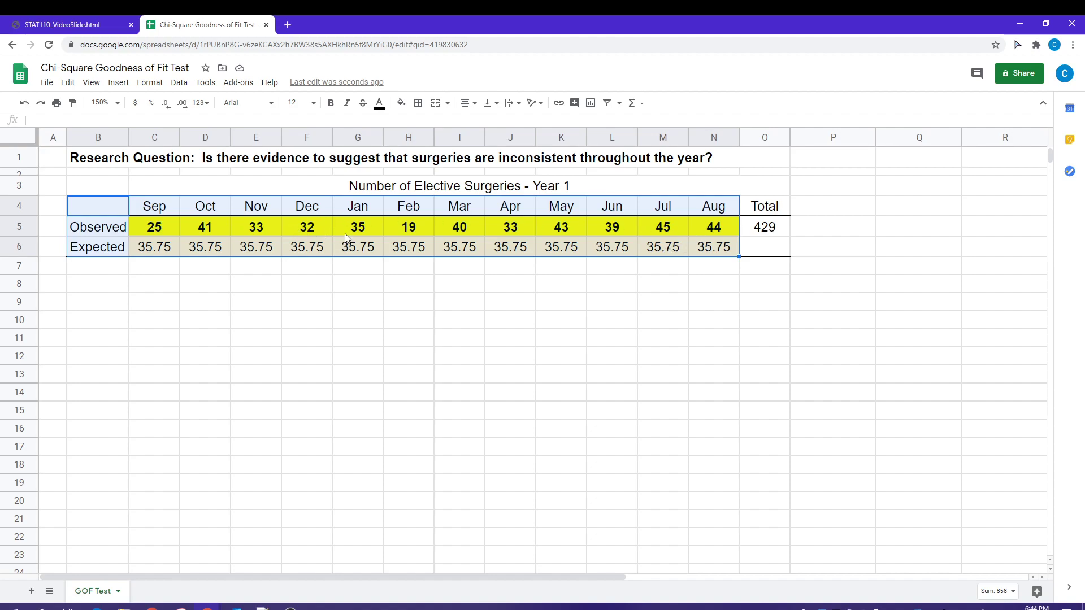
pyautogui.click(120, 84)
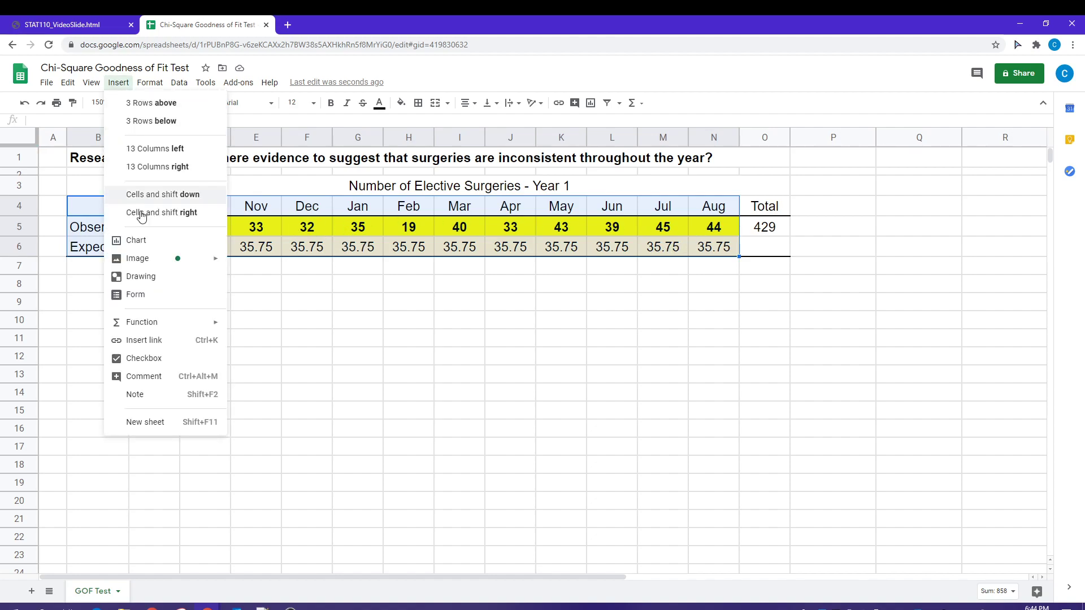
pyautogui.click(147, 246)
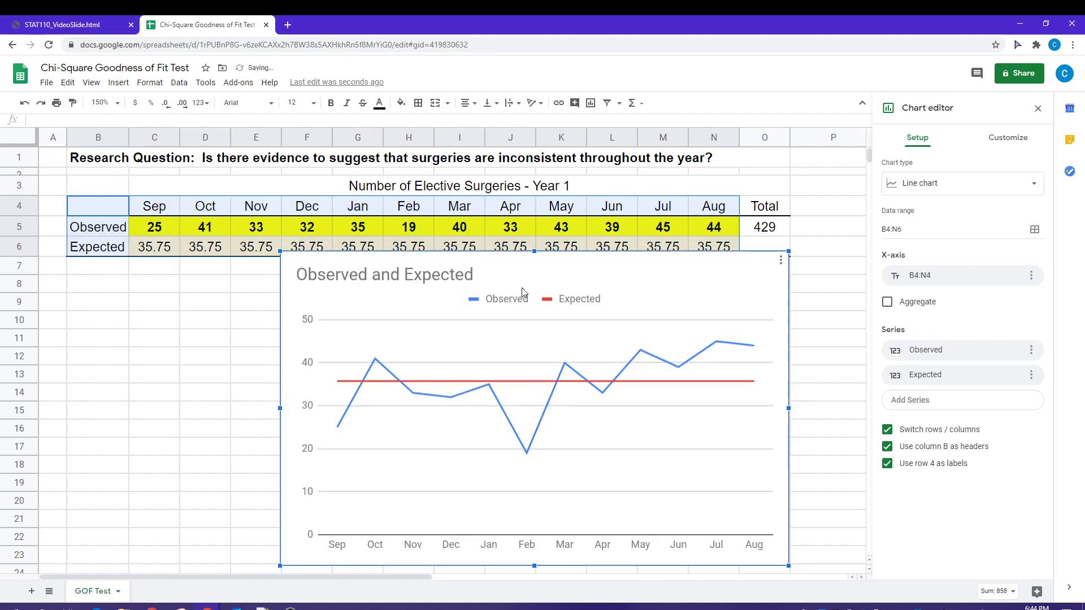
pyautogui.click(615, 285)
pyautogui.moveTo(717, 271); pyautogui.dragTo(531, 217)
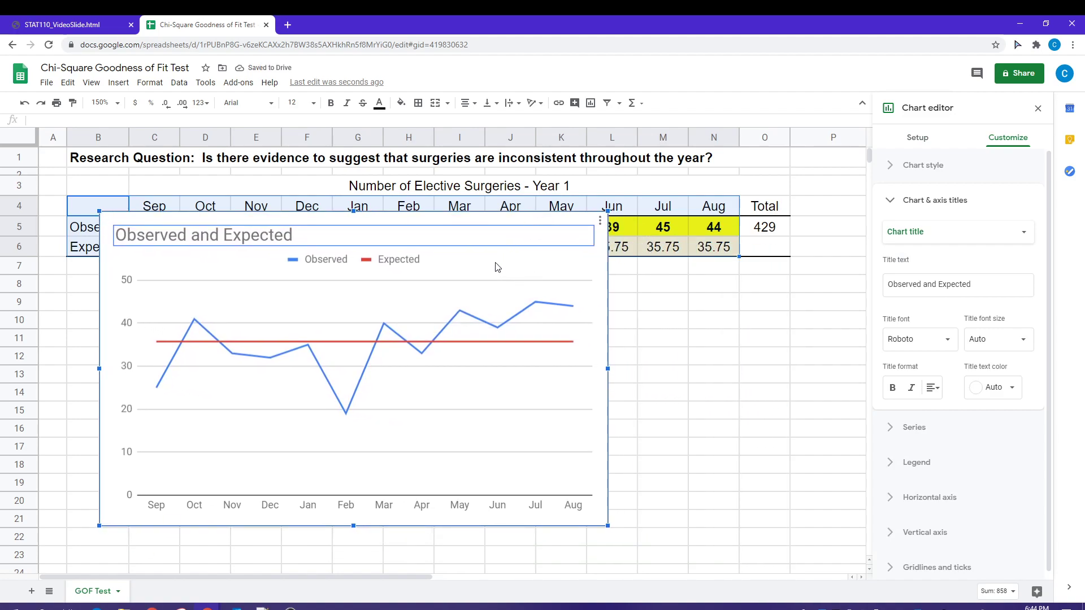
# Step: Change the chart type to a stacked bar chart and turn off switching of rows and columns
pyautogui.click(923, 142)
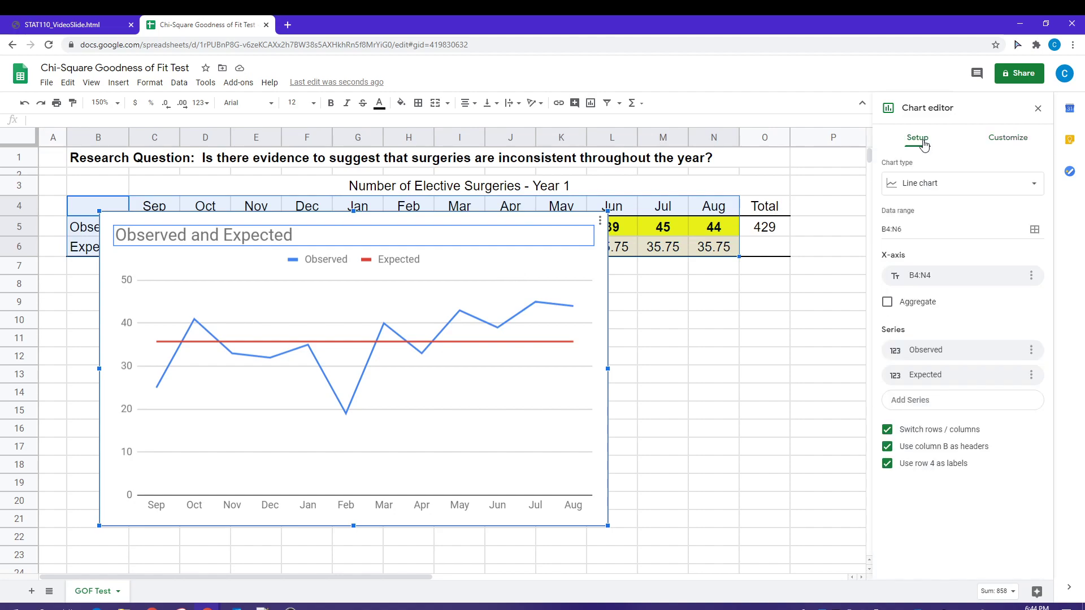
pyautogui.click(927, 185)
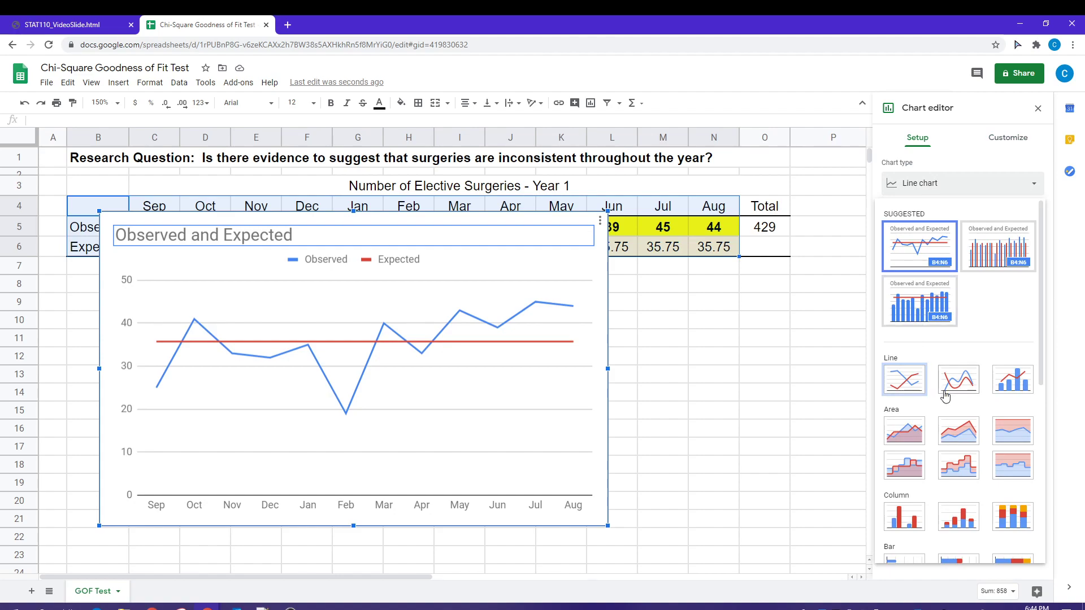
pyautogui.scroll(-3, 951, 398)
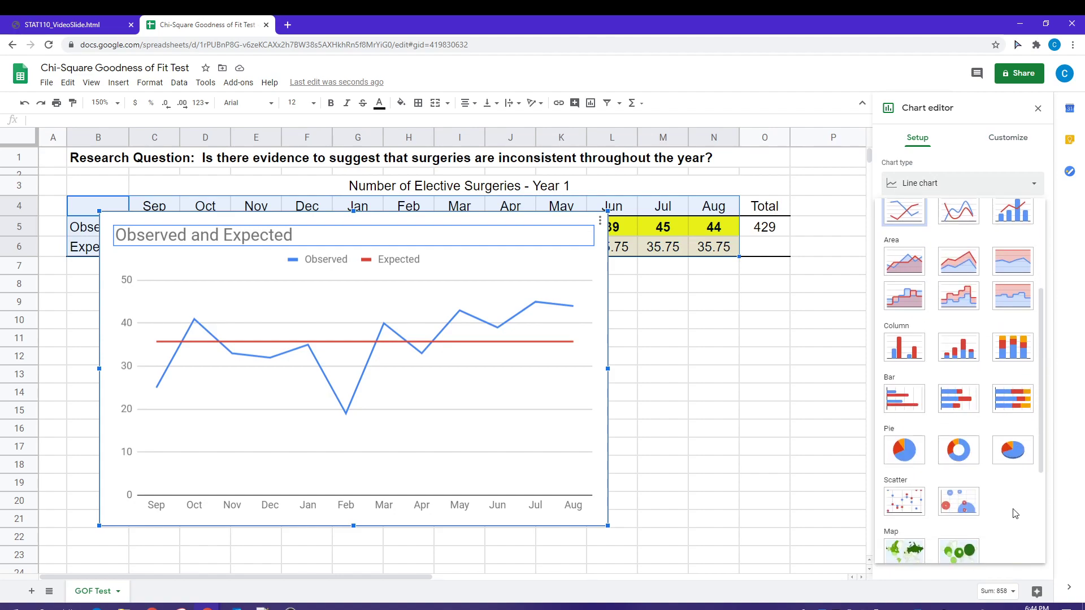
pyautogui.click(958, 407)
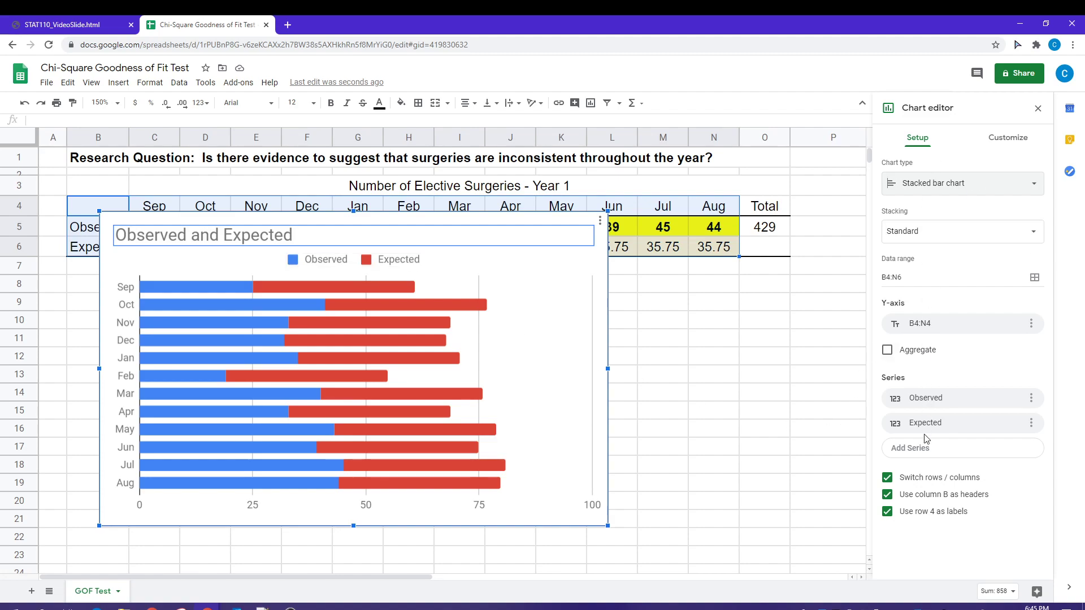
pyautogui.click(909, 481)
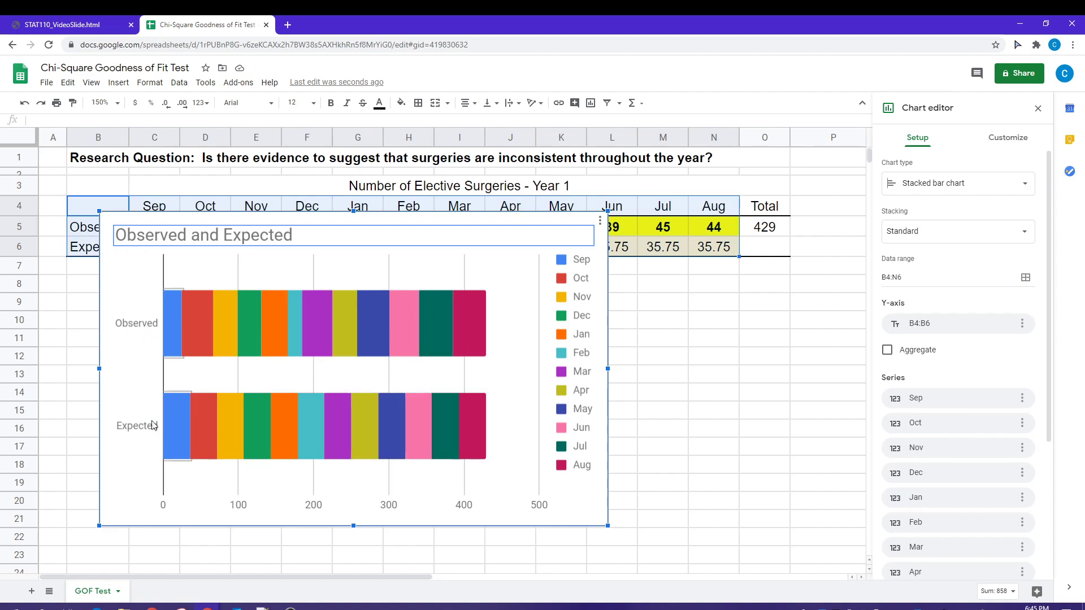
# Step: Reduce the chart's height and place it below the table, across about rows 10 to 18
pyautogui.moveTo(352, 210); pyautogui.dragTo(380, 377)
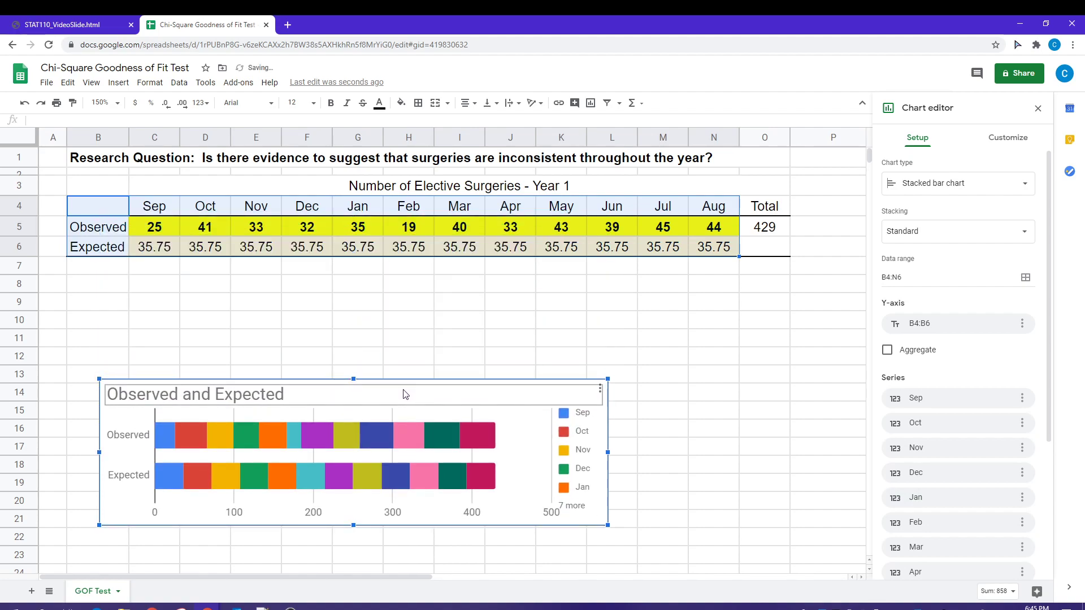
pyautogui.moveTo(402, 389); pyautogui.dragTo(380, 334)
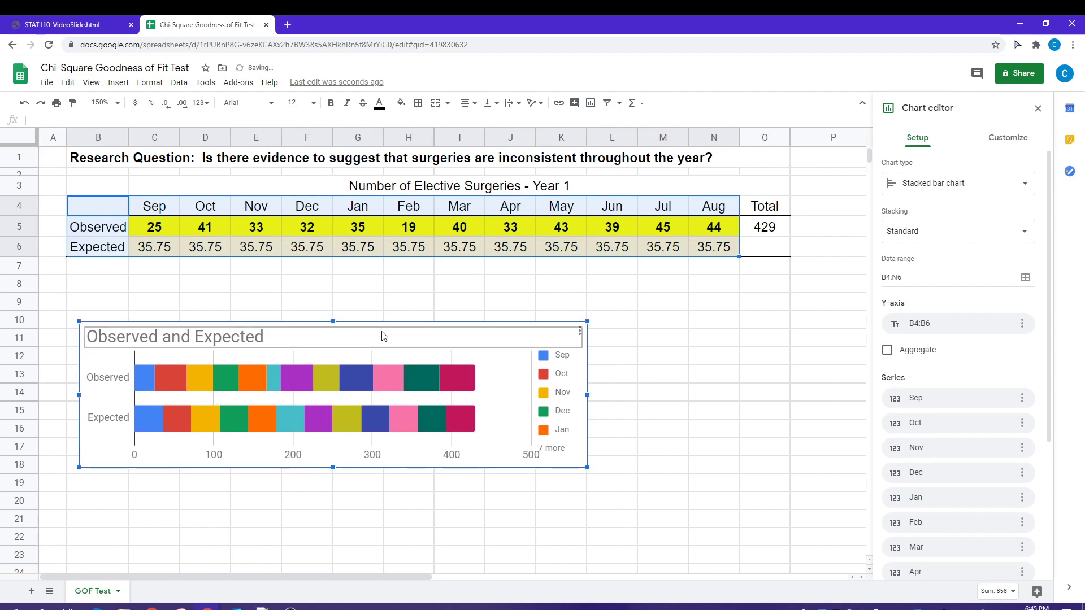
# Step: Recolor the Sep series in the stacked bar chart to light gray
pyautogui.click(147, 381)
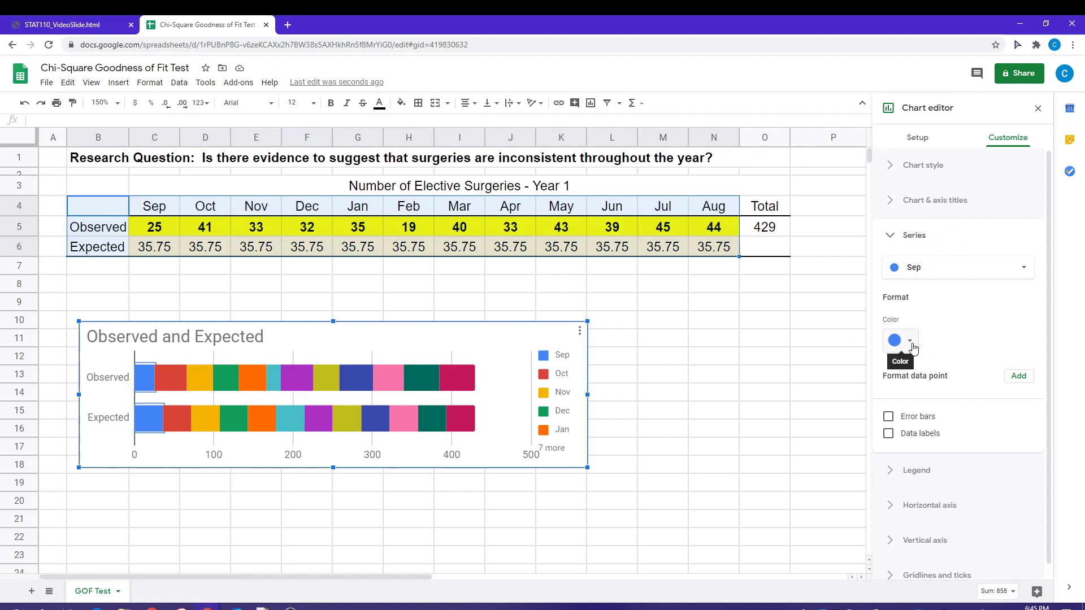
pyautogui.click(910, 342)
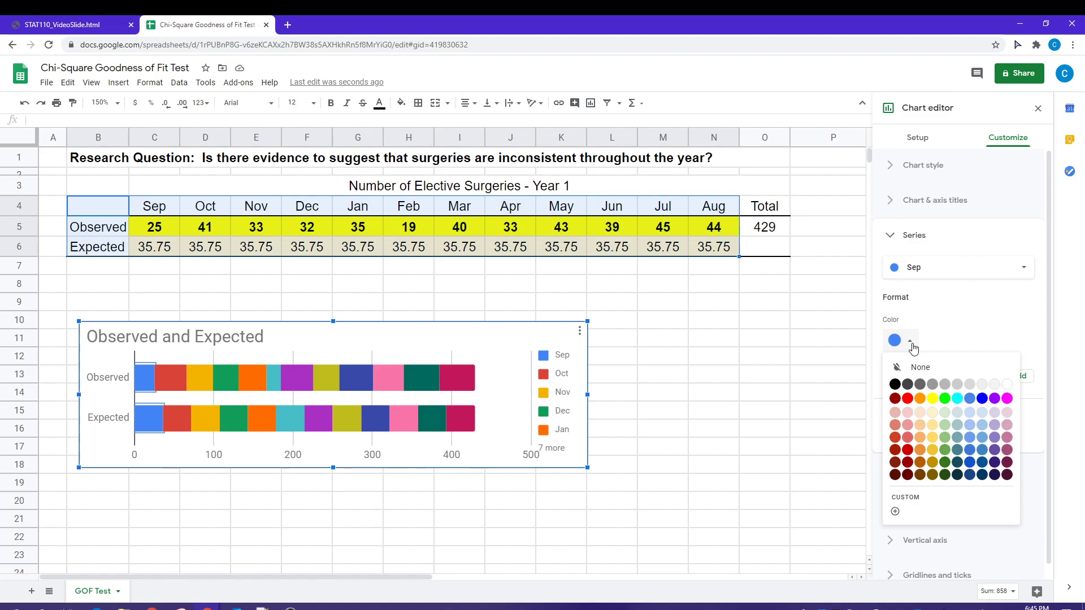
pyautogui.click(969, 390)
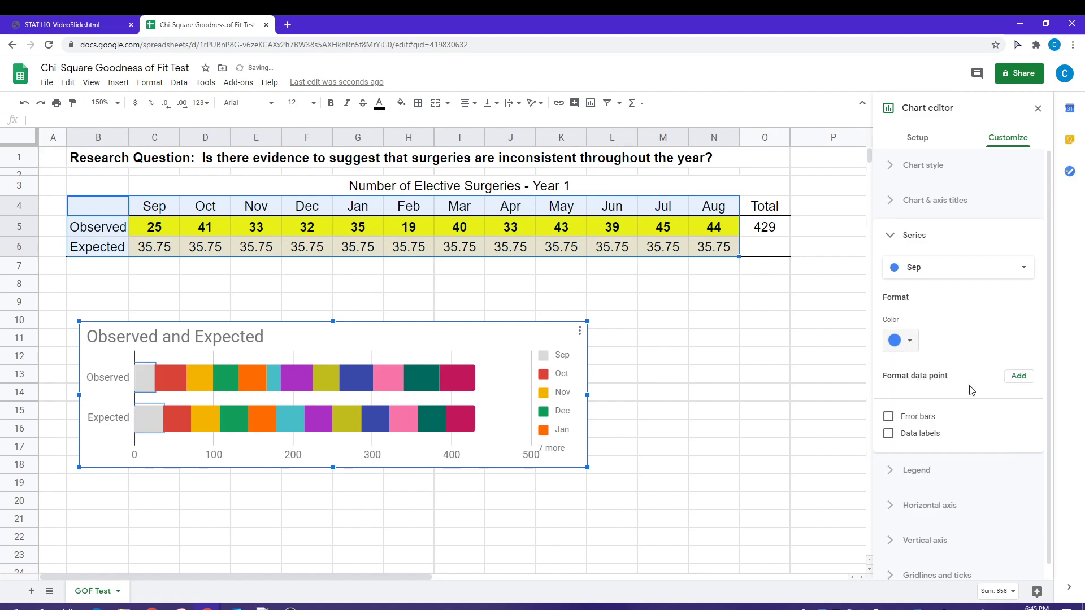
pyautogui.click(637, 361)
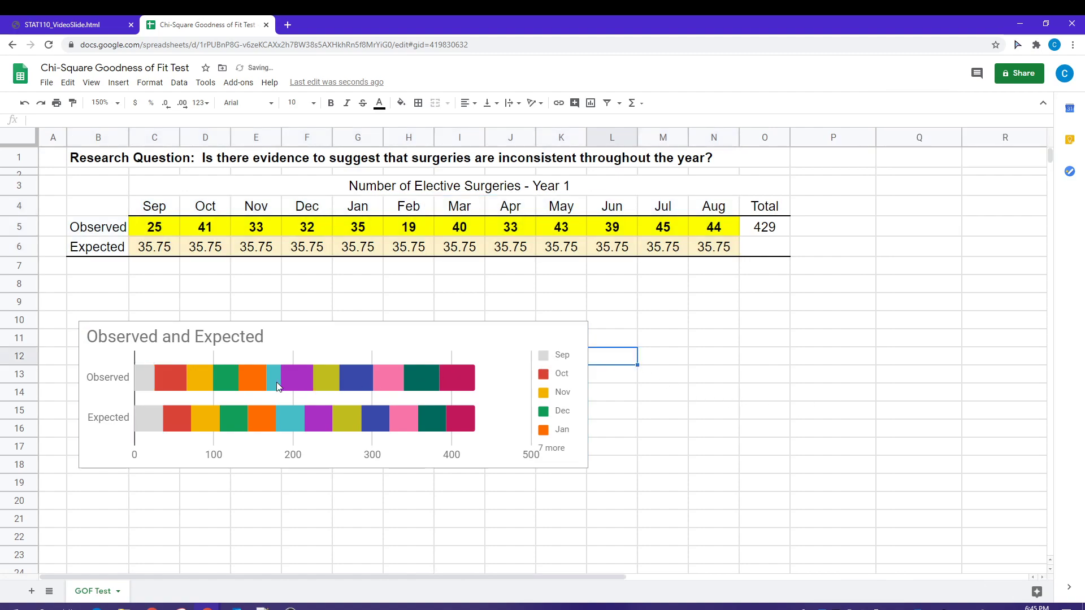
# Step: Turn on data labels for all series in the stacked bar chart
pyautogui.click(145, 375)
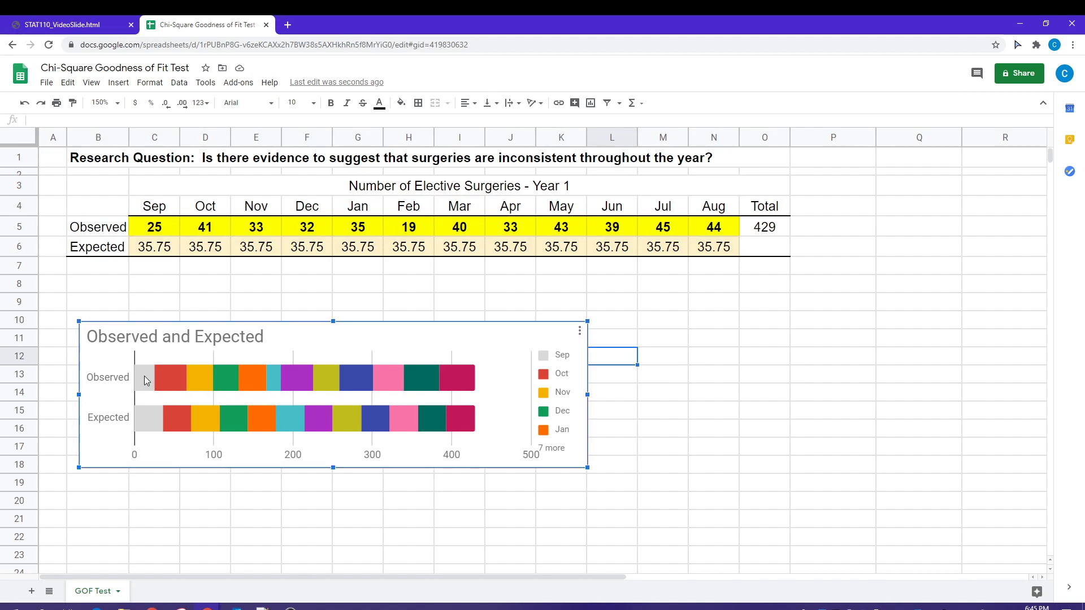
pyautogui.rightClick(144, 375)
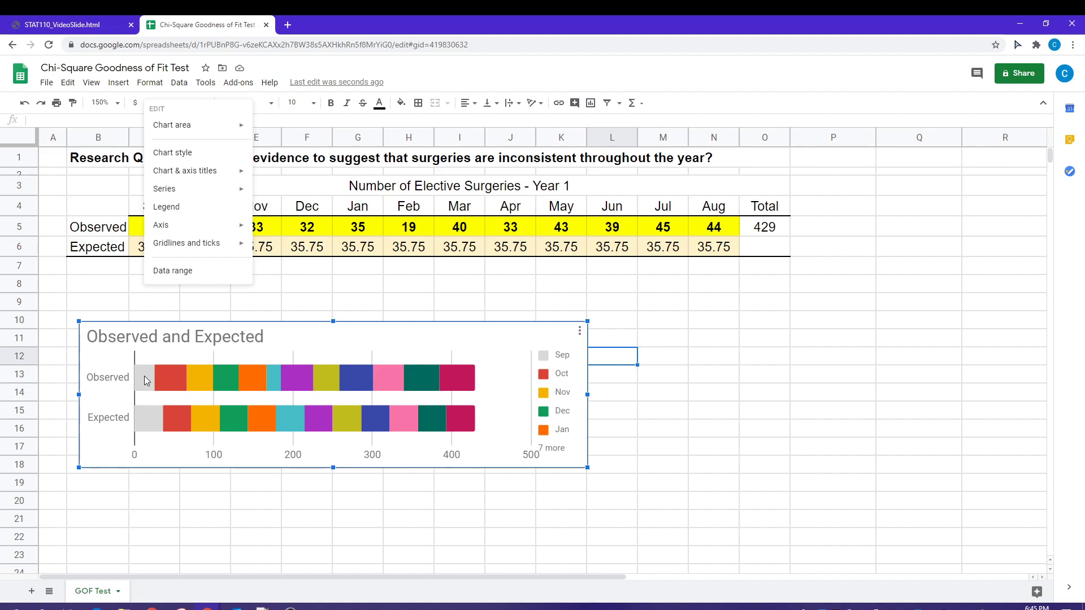
pyautogui.press('Escape')
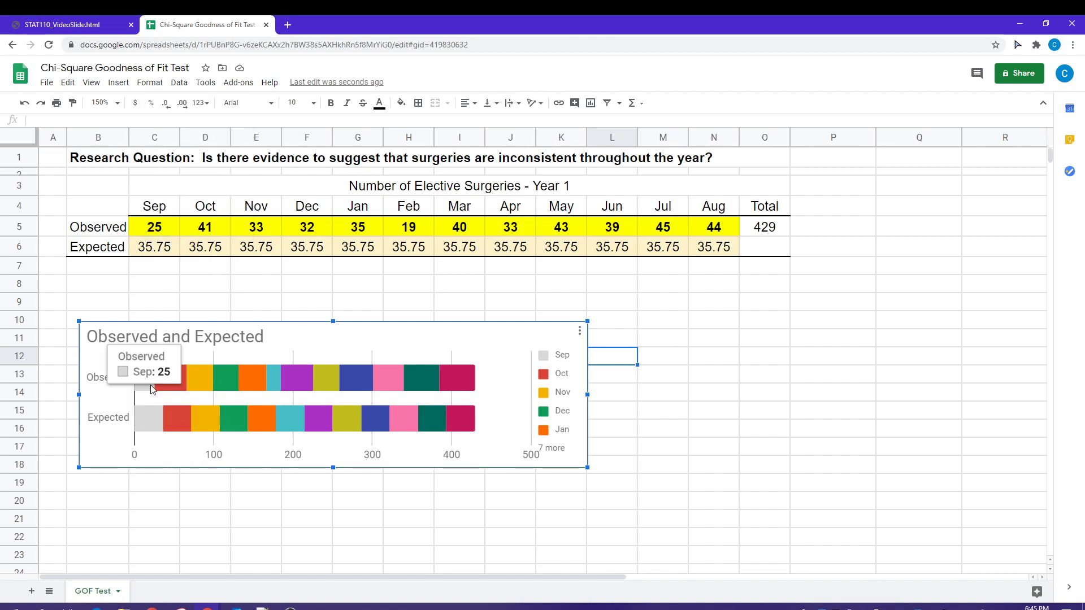
pyautogui.rightClick(145, 381)
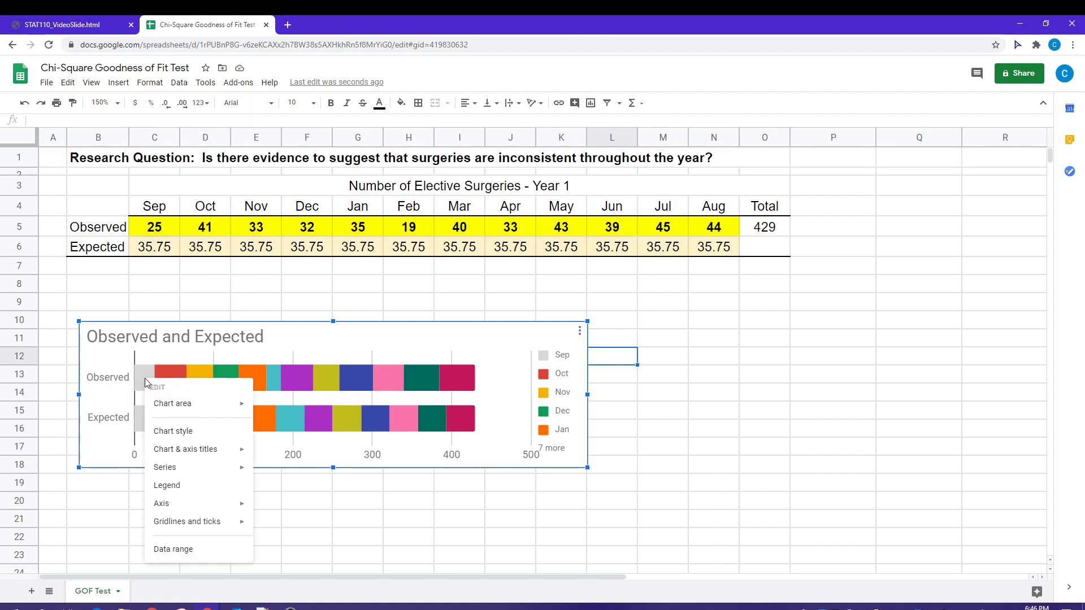
pyautogui.moveTo(187, 470)
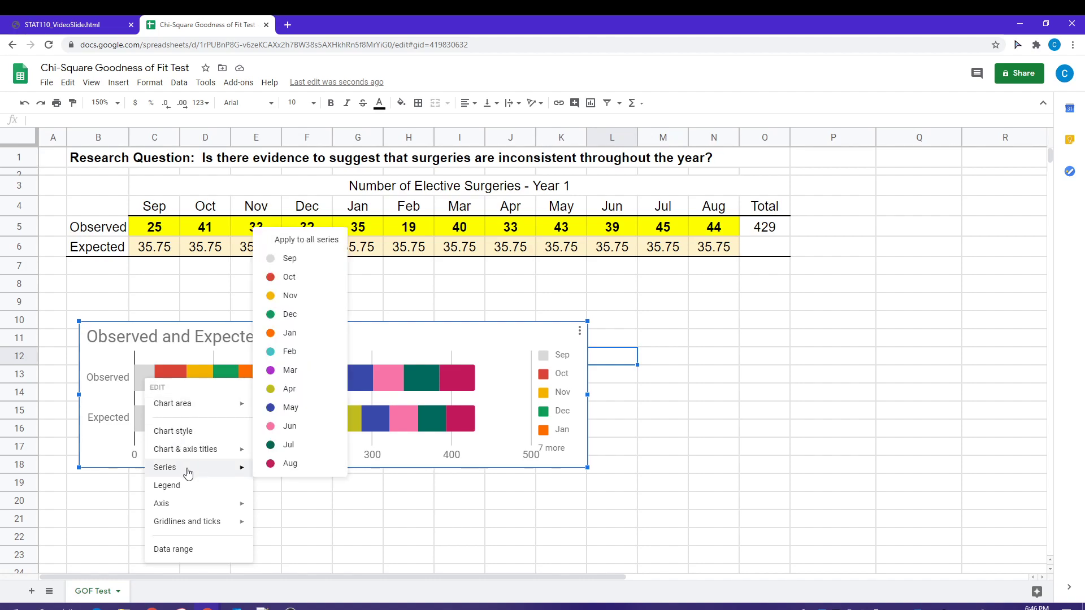
pyautogui.click(323, 241)
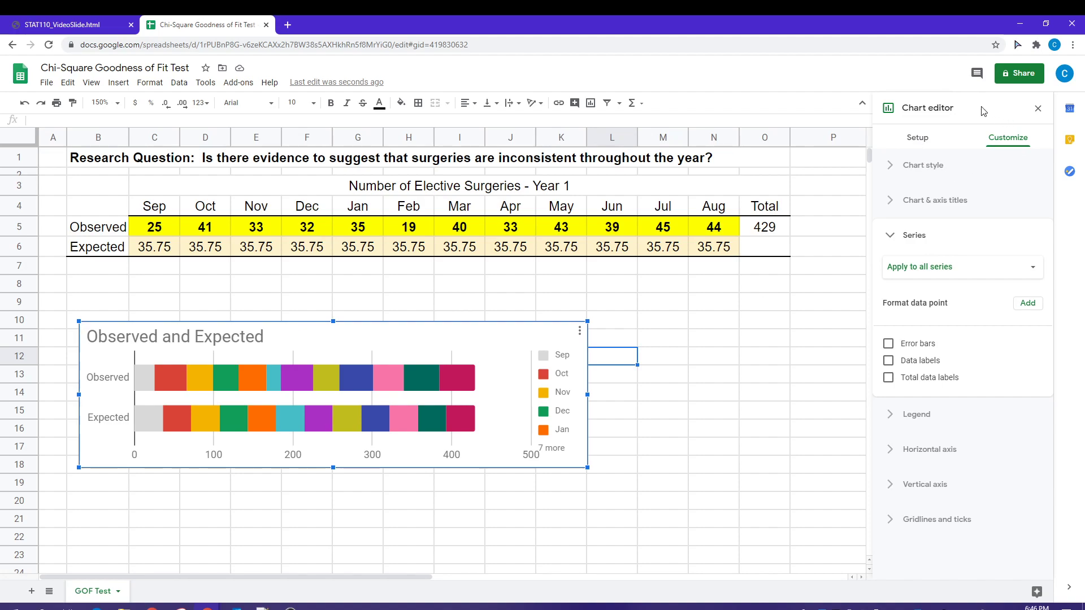
pyautogui.click(888, 365)
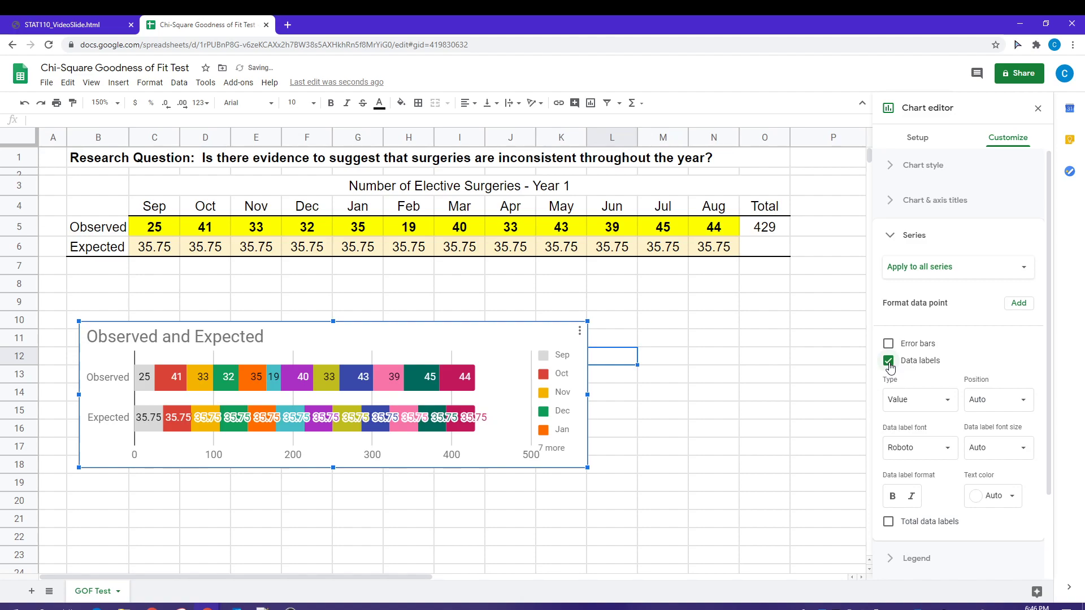
# Step: Center the data labels of all series in the stacked bar chart and set their font size to 10
pyautogui.scroll(-2, 978, 367)
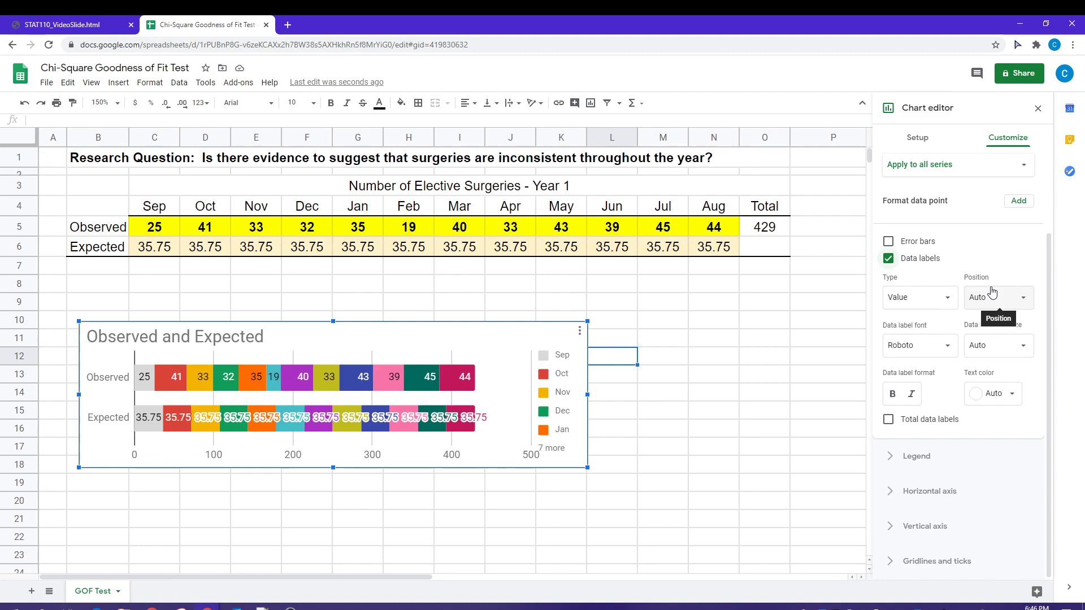
pyautogui.click(1002, 302)
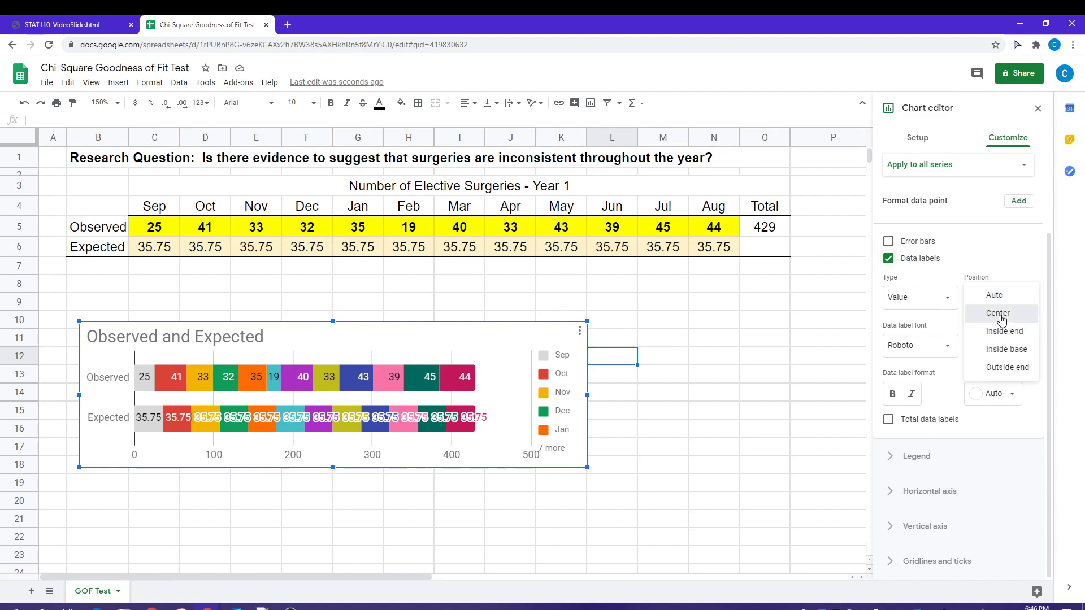
pyautogui.click(1002, 316)
pyautogui.click(994, 346)
pyautogui.click(990, 389)
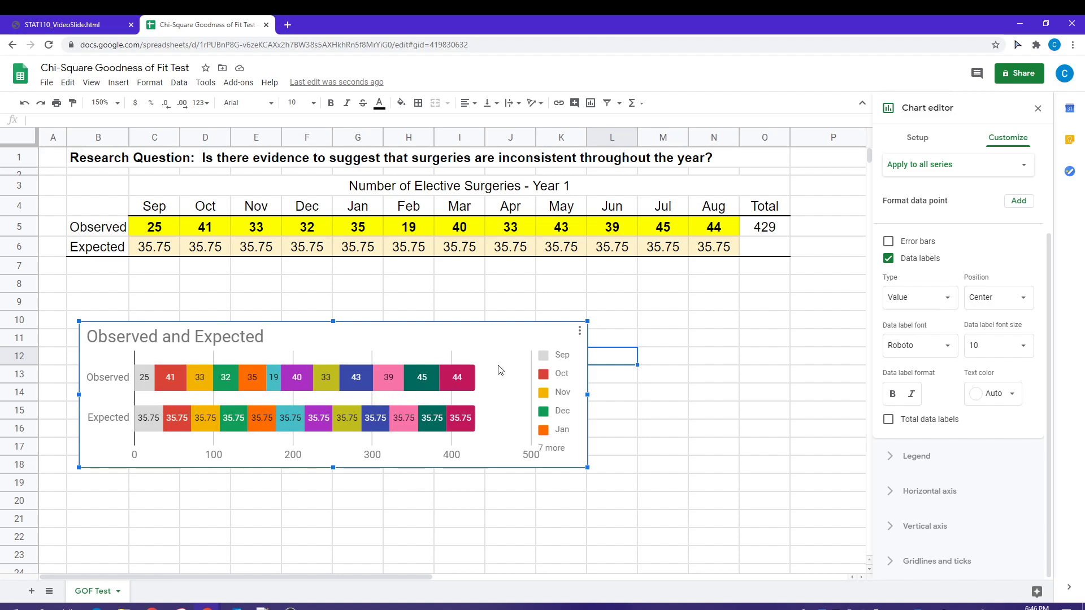
pyautogui.click(513, 344)
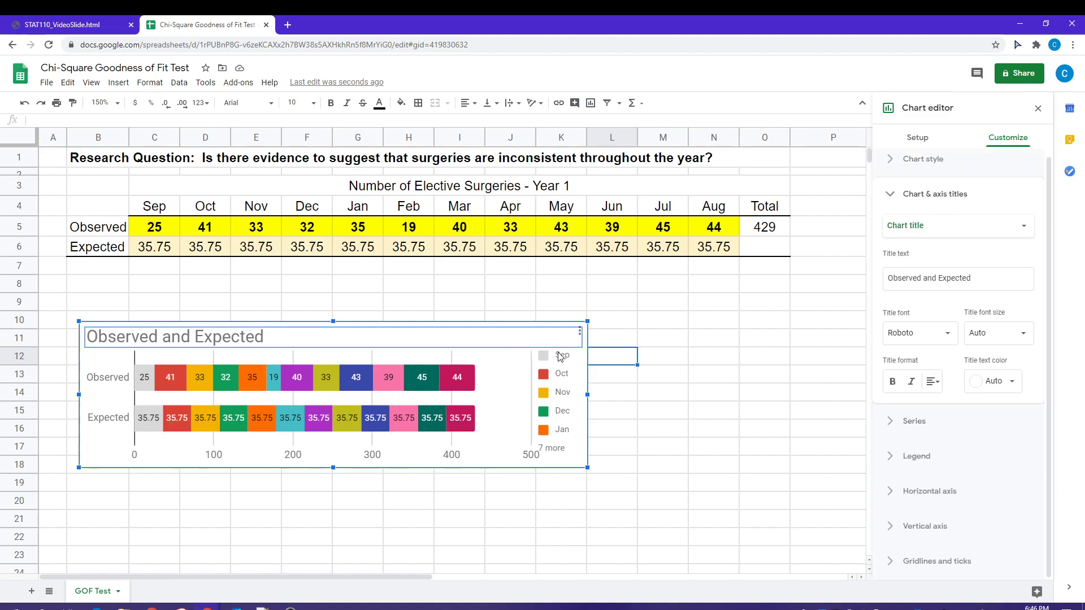
pyautogui.click(490, 489)
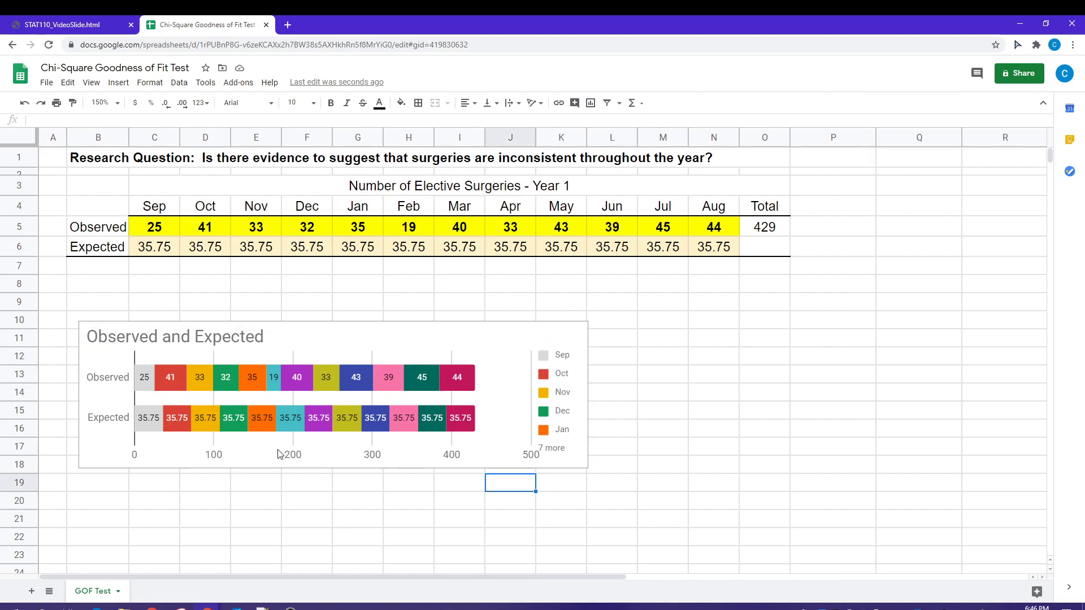
# Step: Move the stacked bar chart down to about rows 15 to 23 to free the rows below the table
pyautogui.click(363, 339)
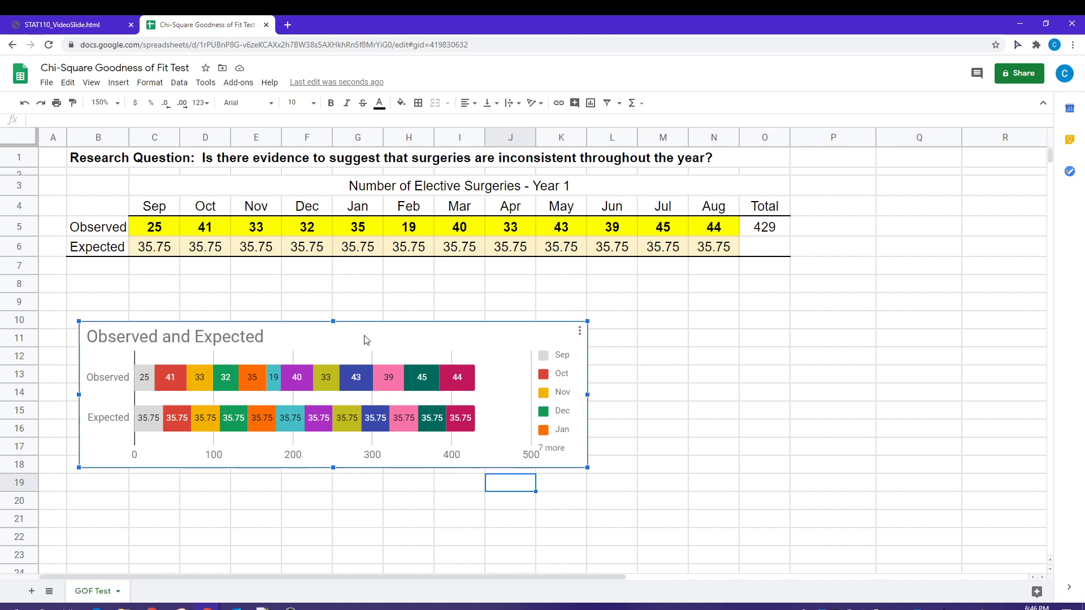
pyautogui.moveTo(363, 339); pyautogui.dragTo(376, 435)
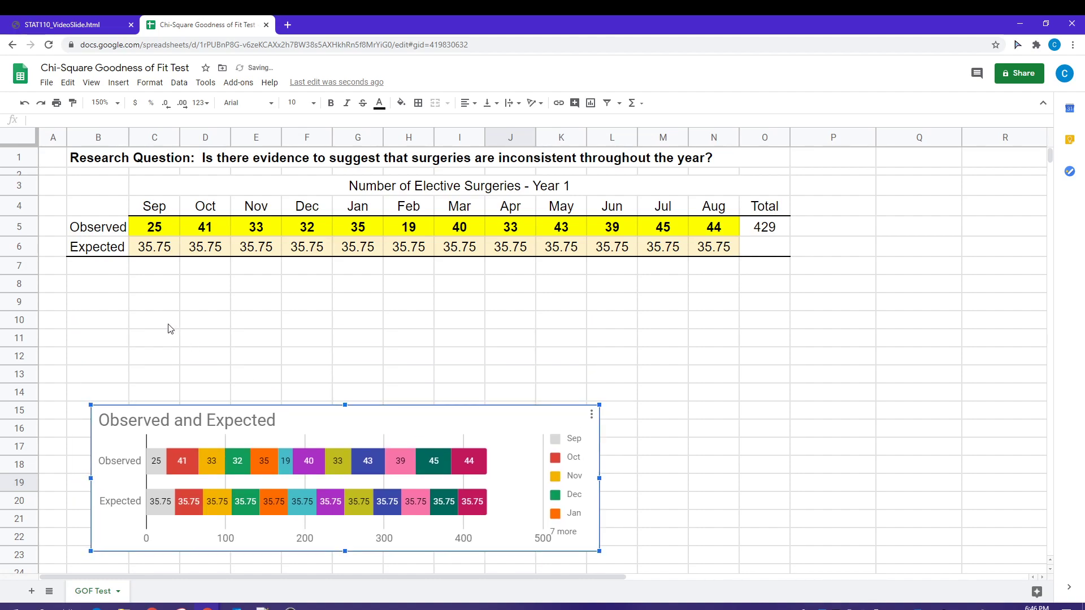
# Step: Enter the label P-Value in cell C8
pyautogui.click(156, 293)
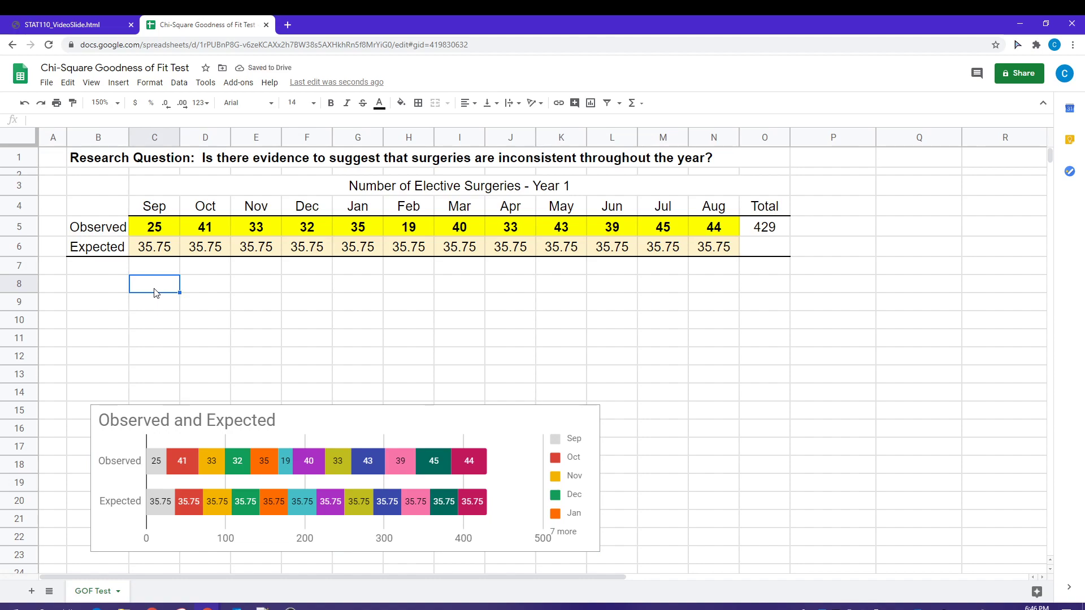
pyautogui.write('P-Value')
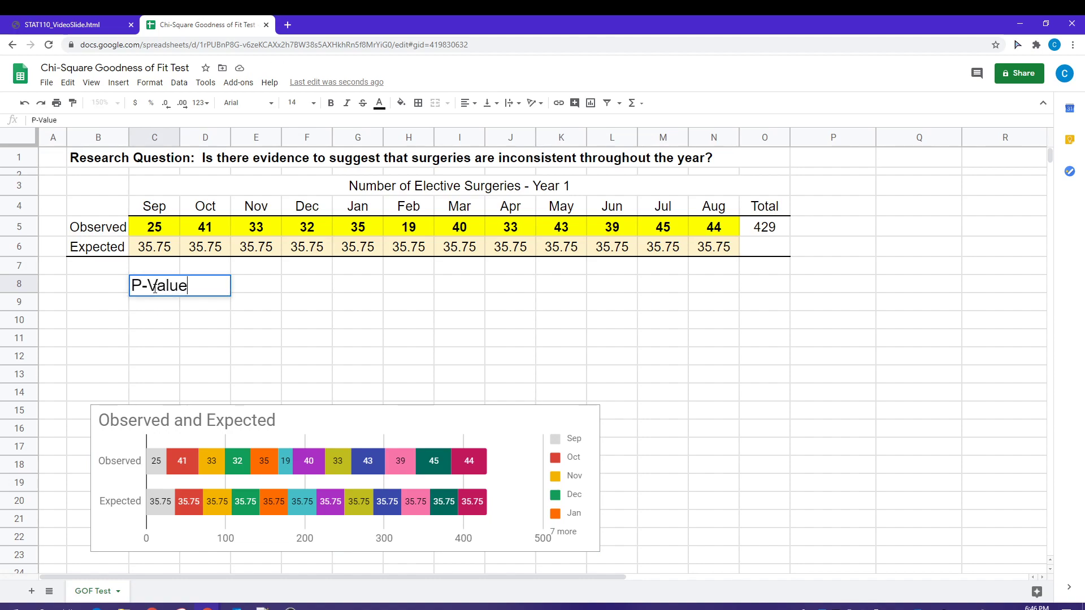
pyautogui.press('Return')
# Step: Calculate the chi-square p-value in cell D8 with =CHITEST(C5:N5 , C6:N6), using the observed and expected rows
pyautogui.press('Up')
pyautogui.press('Right')
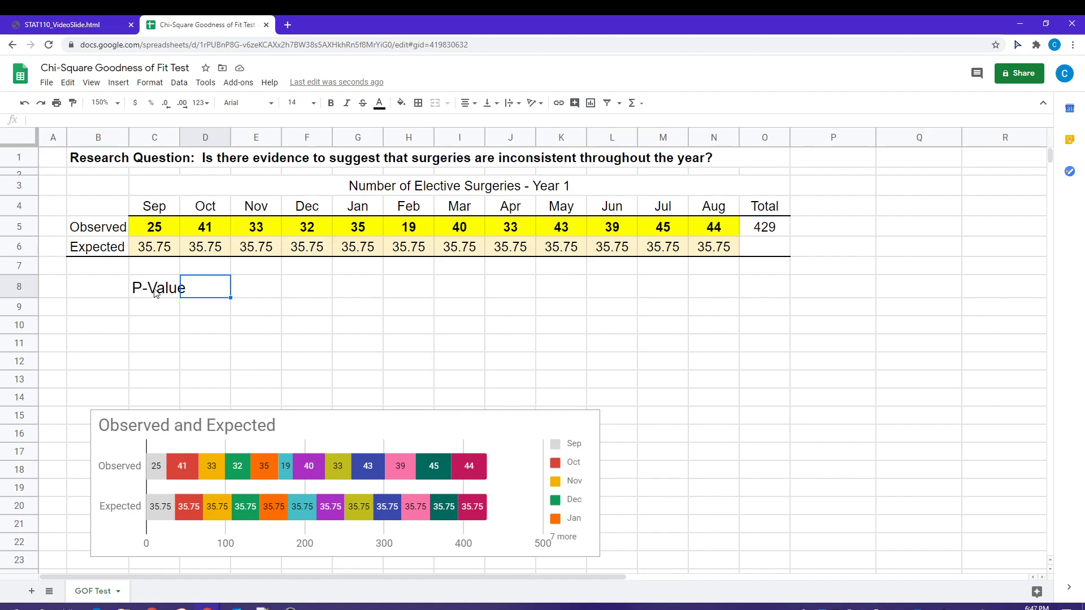
pyautogui.write('=')
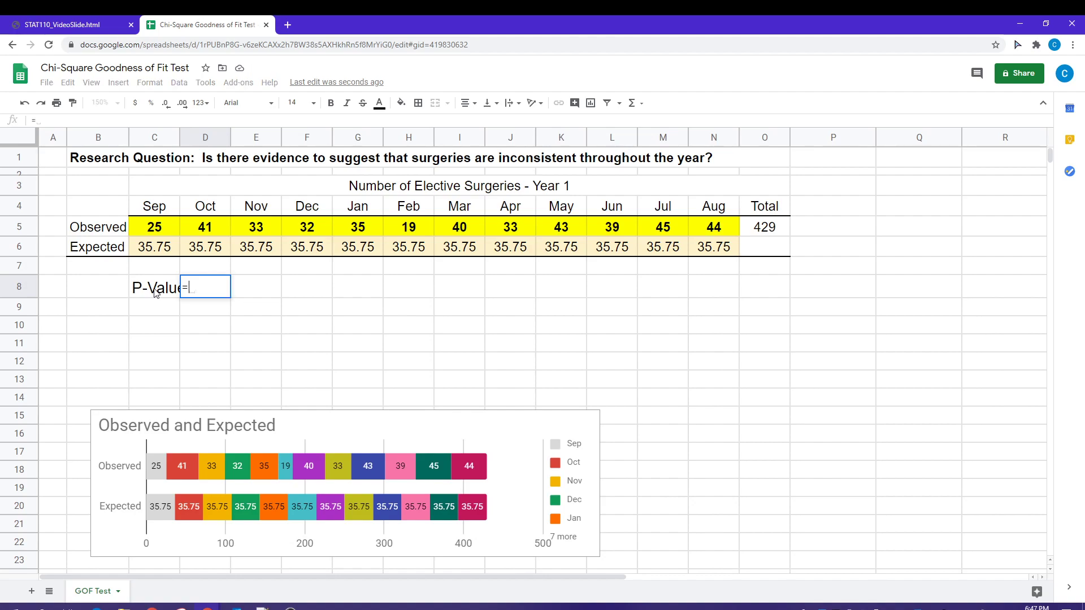
pyautogui.write('CHITEST(')
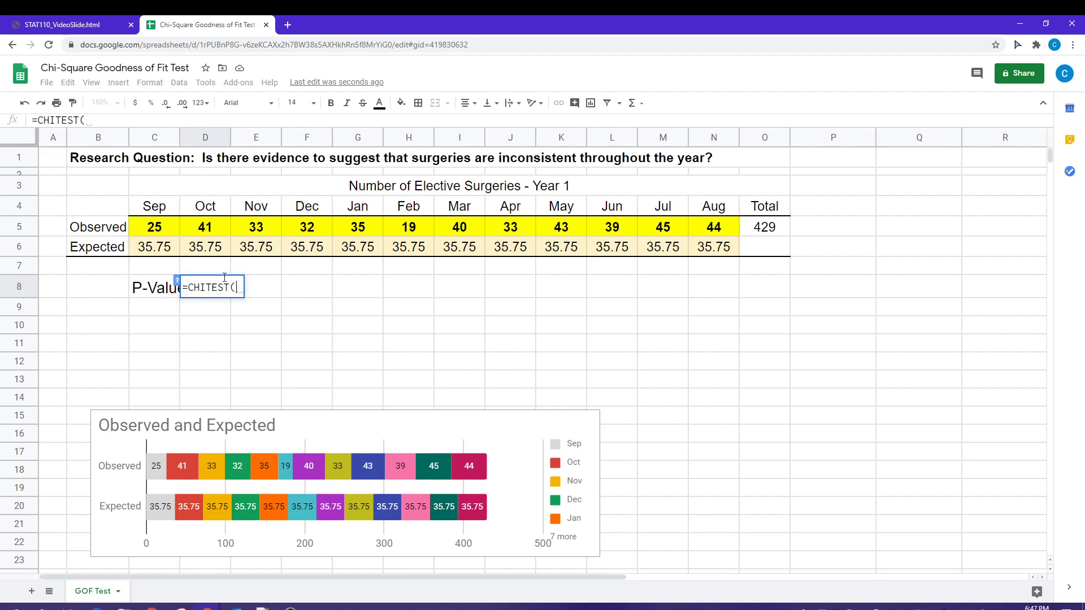
pyautogui.moveTo(164, 229); pyautogui.dragTo(691, 229)
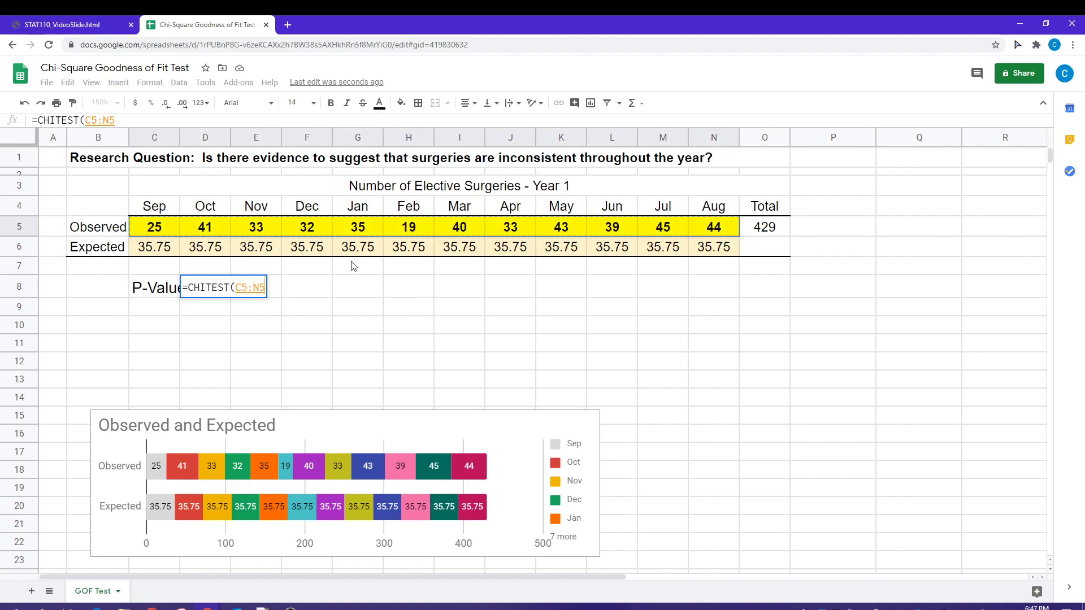
pyautogui.write(',')
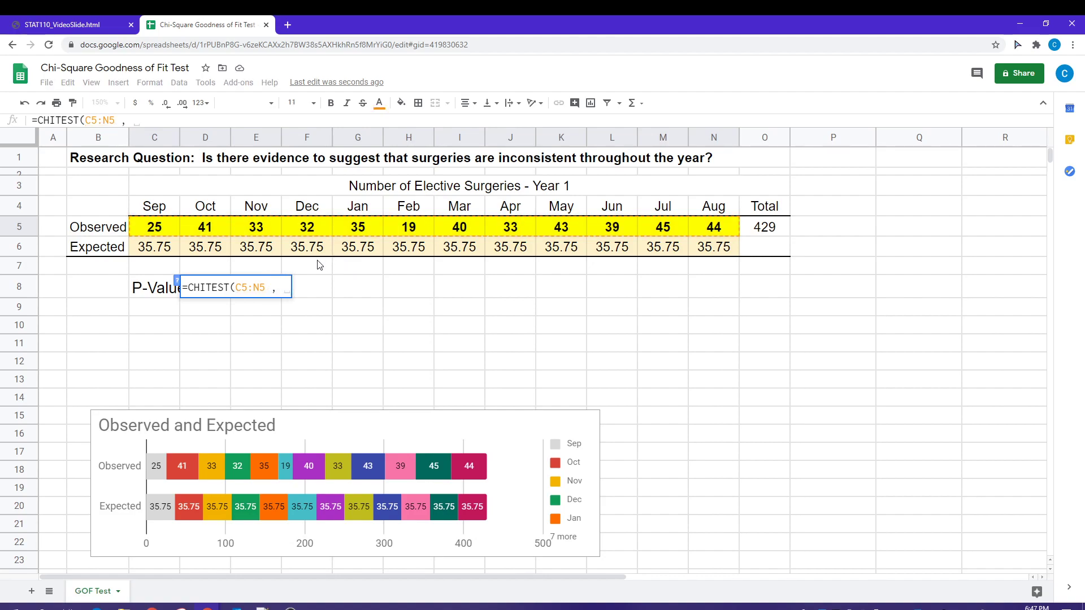
pyautogui.moveTo(173, 249); pyautogui.dragTo(703, 253)
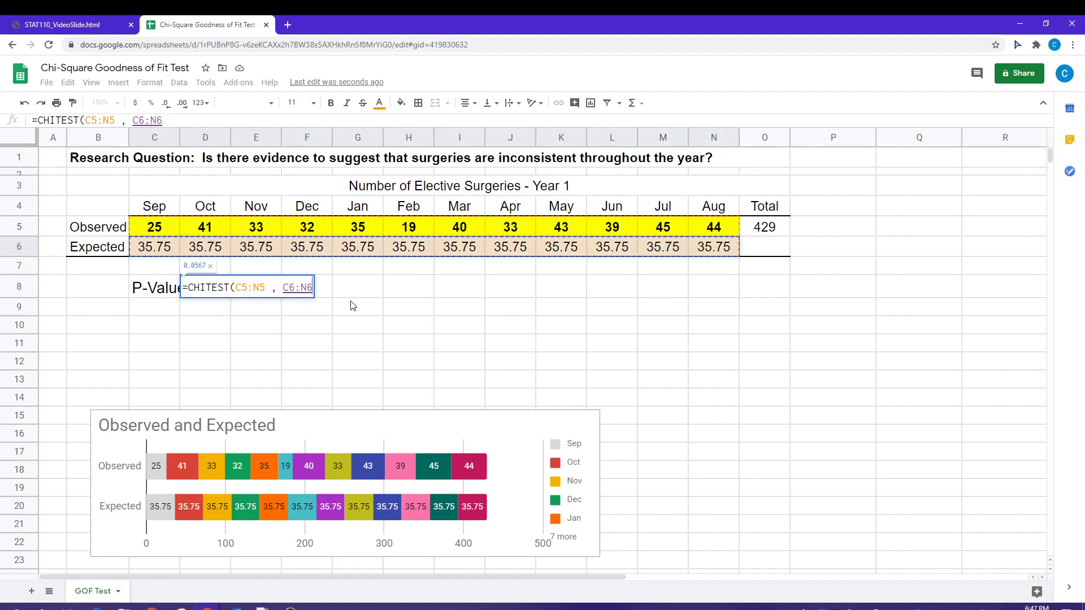
pyautogui.write(')')
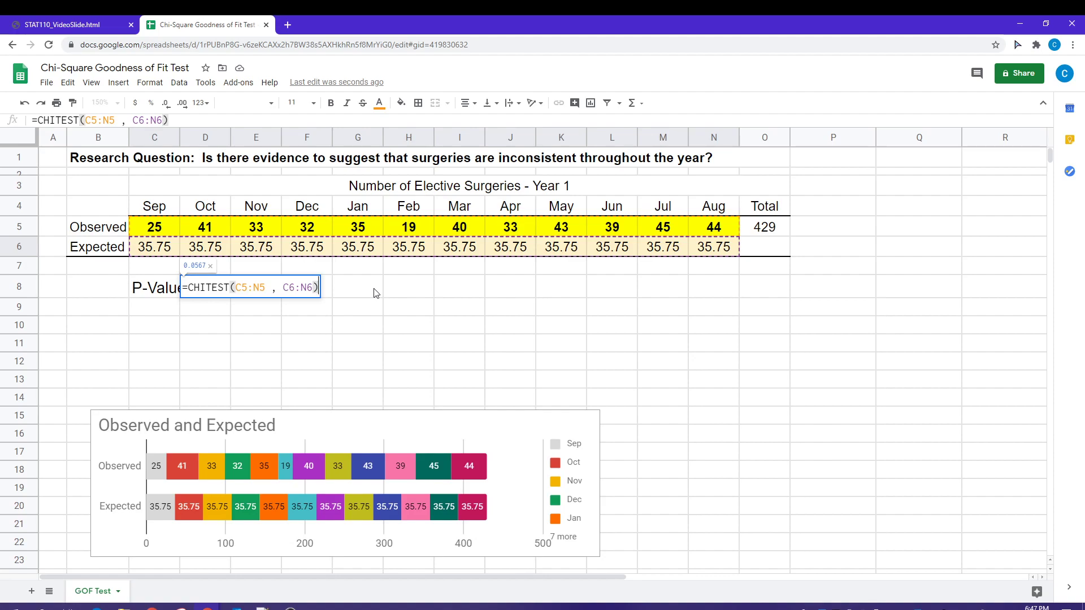
pyautogui.press('Return')
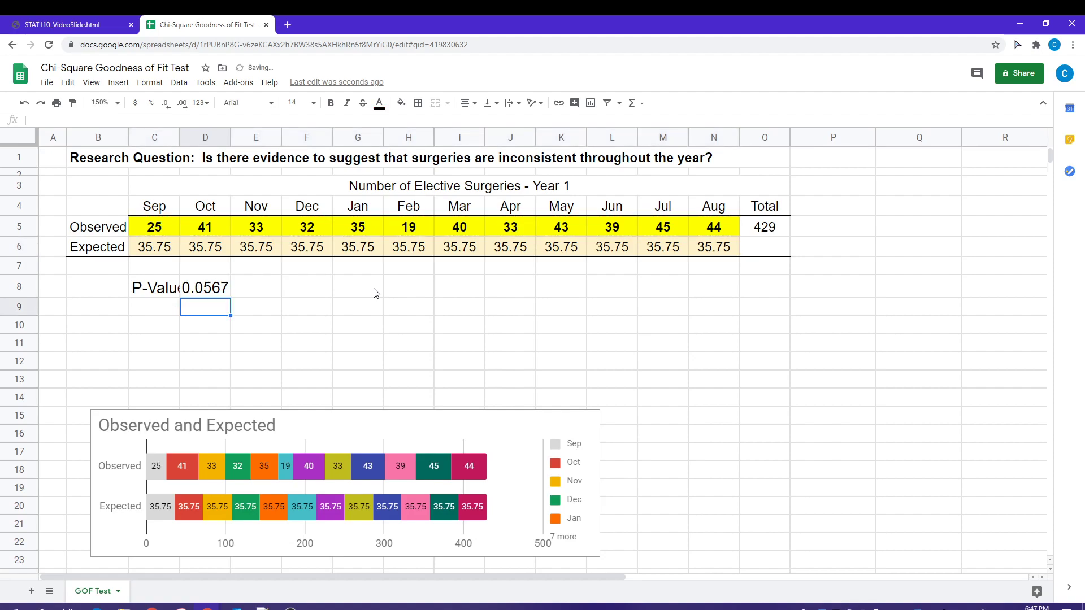
# Step: Turn the CHITEST formula in D8 into plain text with a leading apostrophe and left-align it
pyautogui.press('Up')
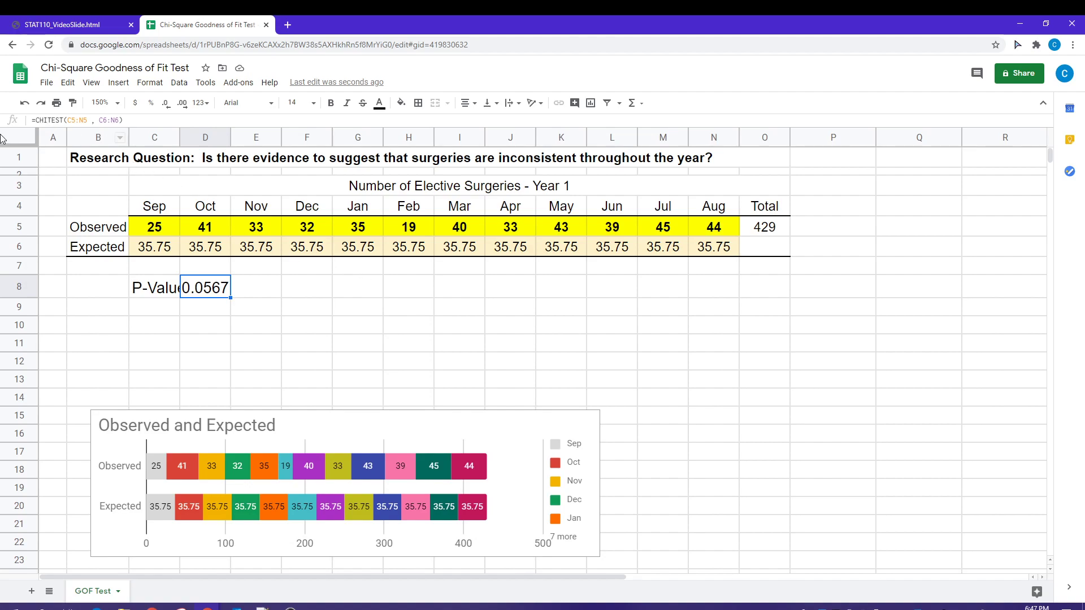
pyautogui.click(33, 121)
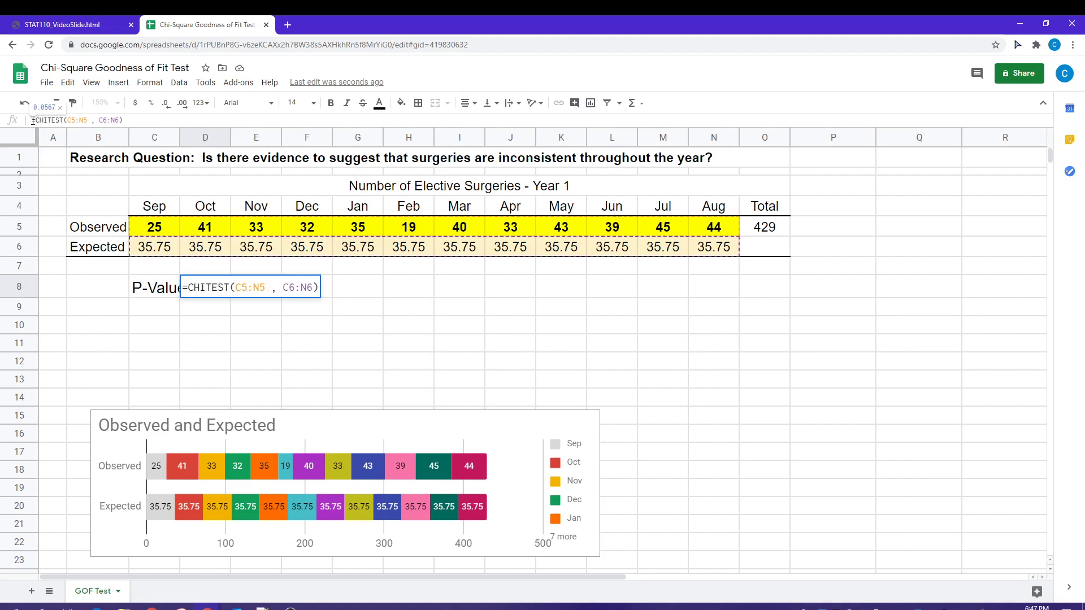
pyautogui.press('BackSpace')
pyautogui.press('Return')
pyautogui.press('Up')
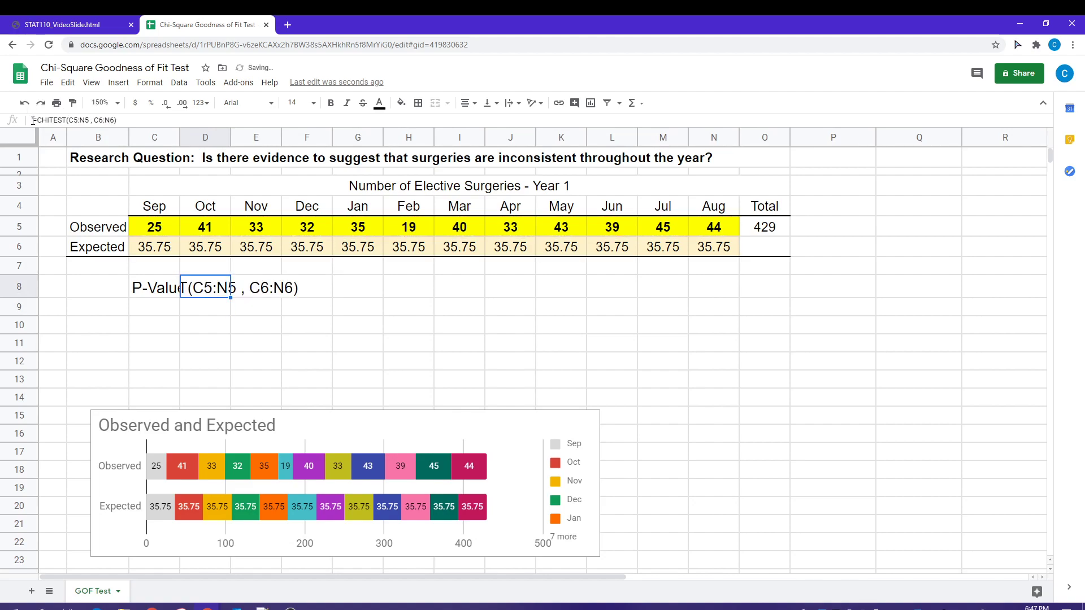
pyautogui.click(468, 104)
pyautogui.click(466, 122)
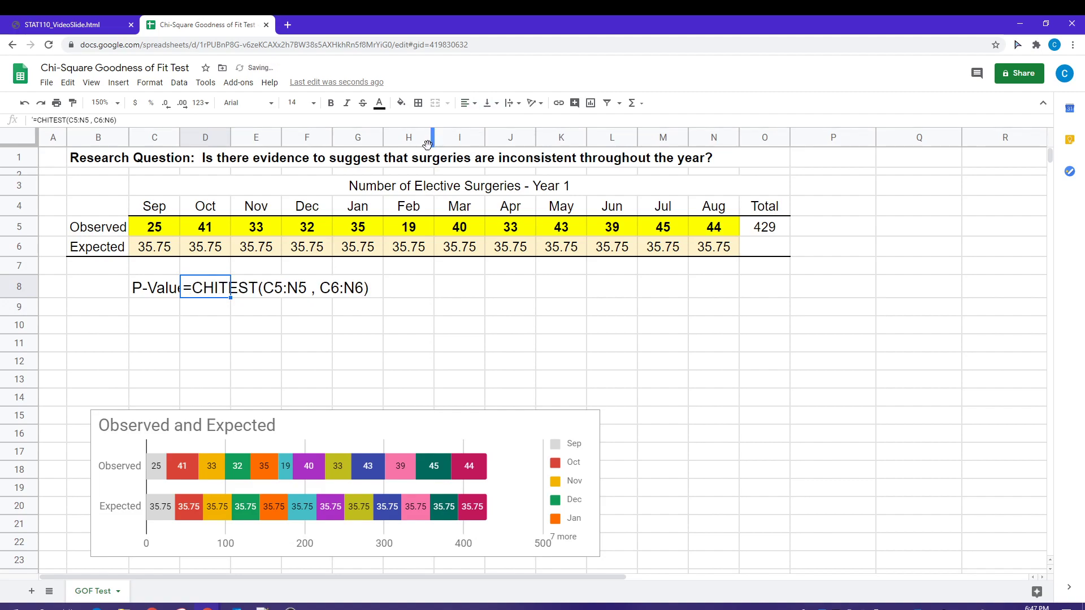
# Step: Calculate the p-value in cell D9 with the formula =CHITEST(C5:N5,C6:N6)
pyautogui.click(216, 309)
pyautogui.write('=CHITEST(')
pyautogui.moveTo(163, 230); pyautogui.dragTo(696, 229)
pyautogui.write(',')
pyautogui.moveTo(153, 249); pyautogui.dragTo(704, 252)
pyautogui.write(')')
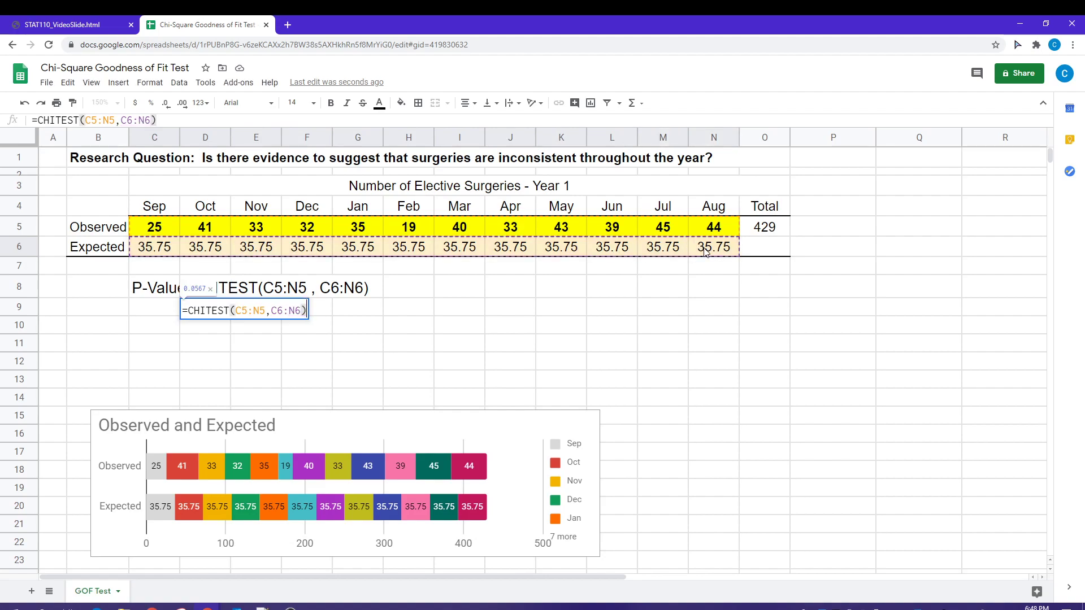
pyautogui.press('Return')
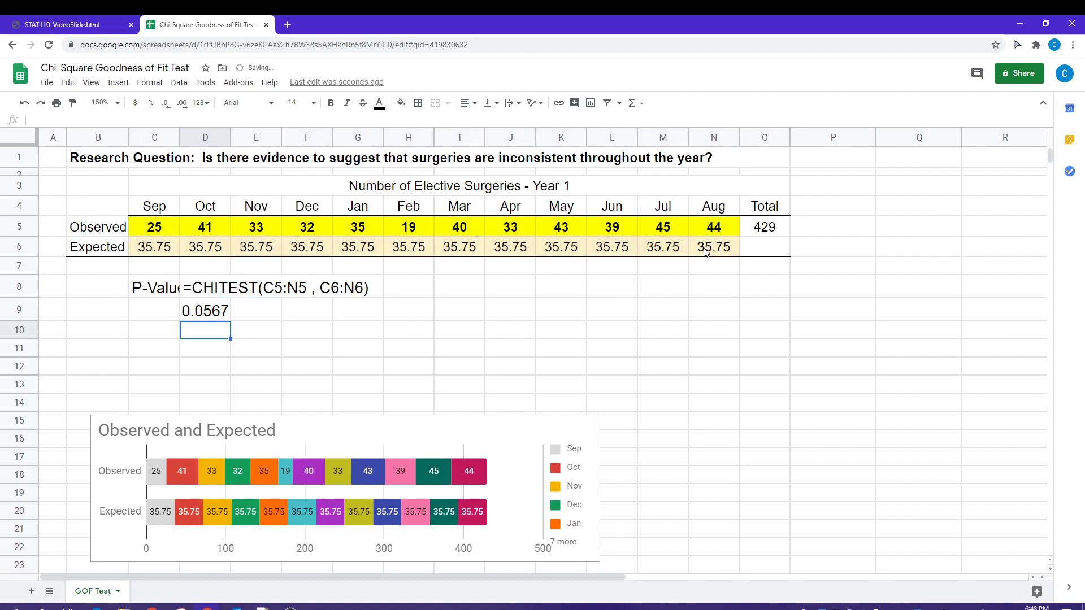
pyautogui.click(221, 316)
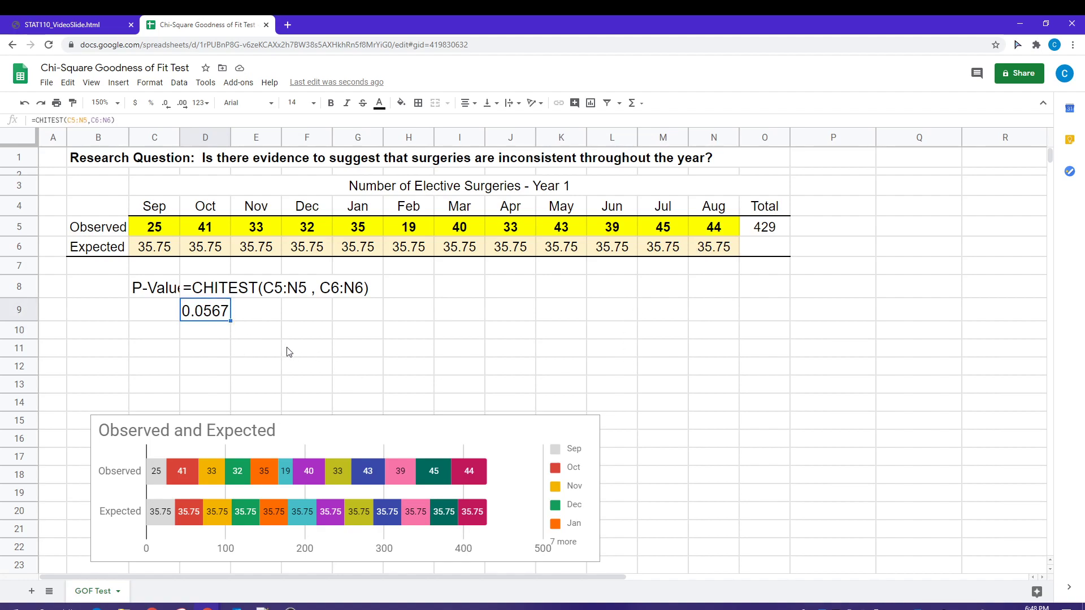
# Step: Switch to the STAT110_VideoSlide.html title page
pyautogui.click(87, 24)
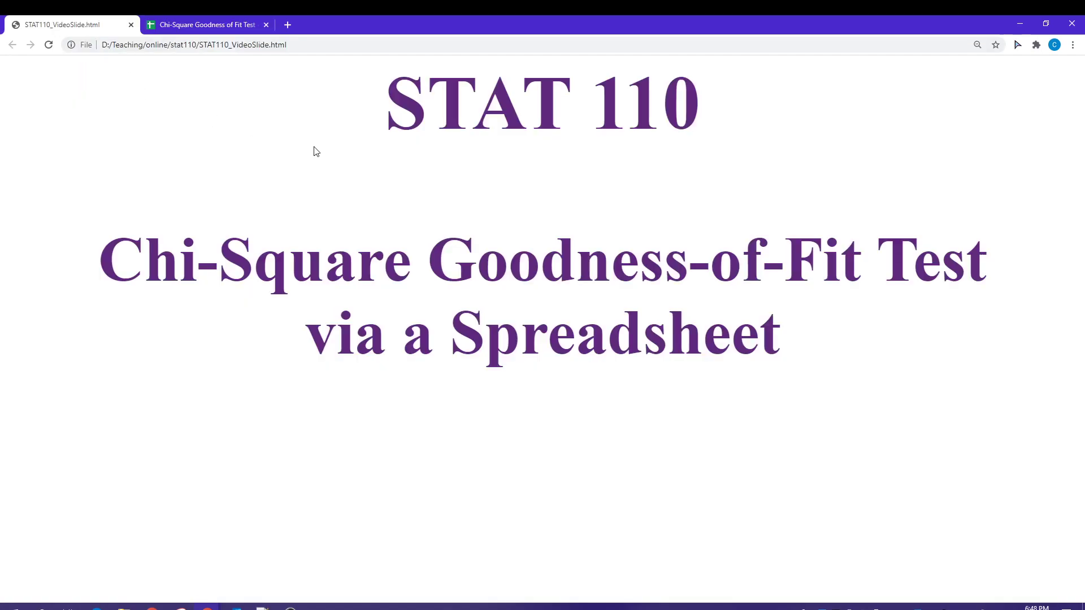